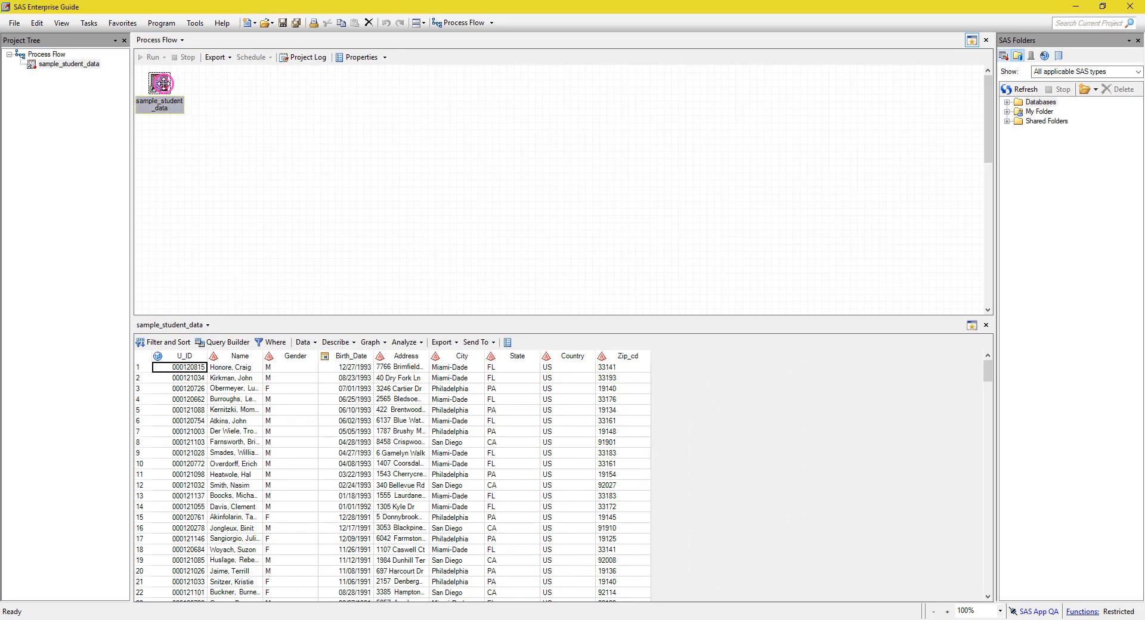
Step: Open the Query Builder for sample_student_data and add all of the table's columns to the query's selected data
{"action": "left_click", "coordinate": [89, 22]}
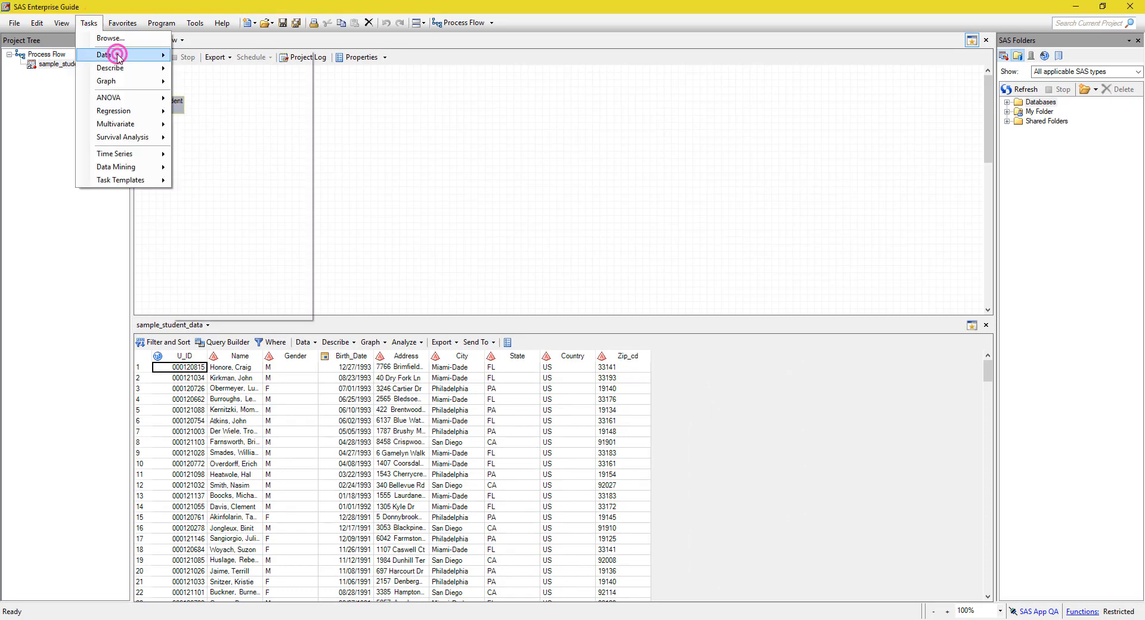
{"action": "mouse_move", "coordinate": [112, 54]}
{"action": "left_click", "coordinate": [203, 70]}
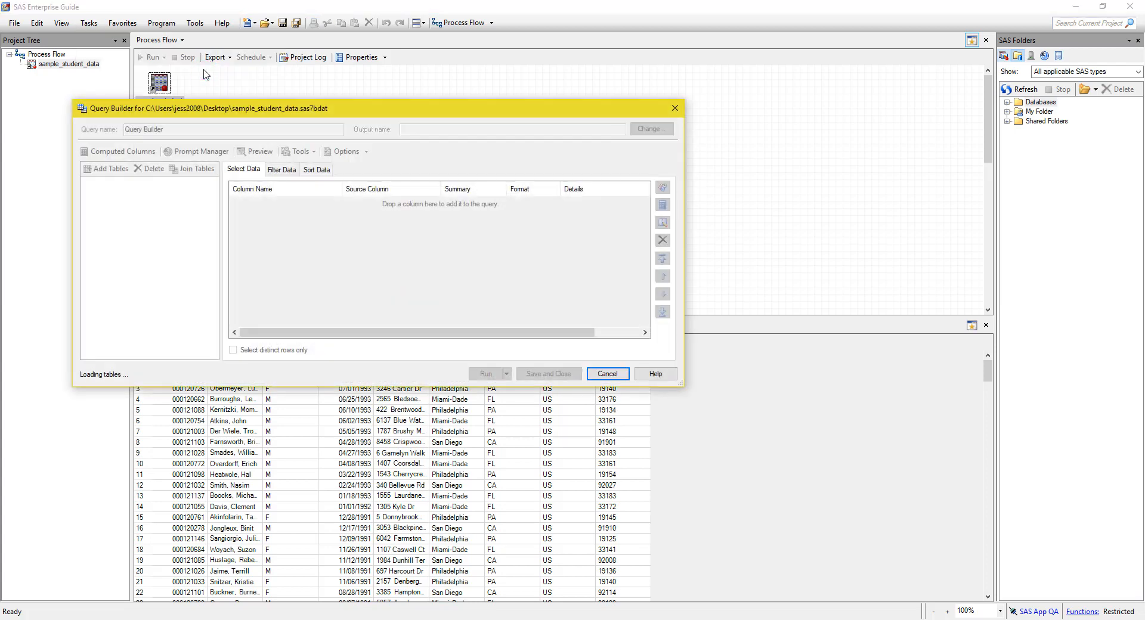
{"action": "left_click", "coordinate": [154, 271]}
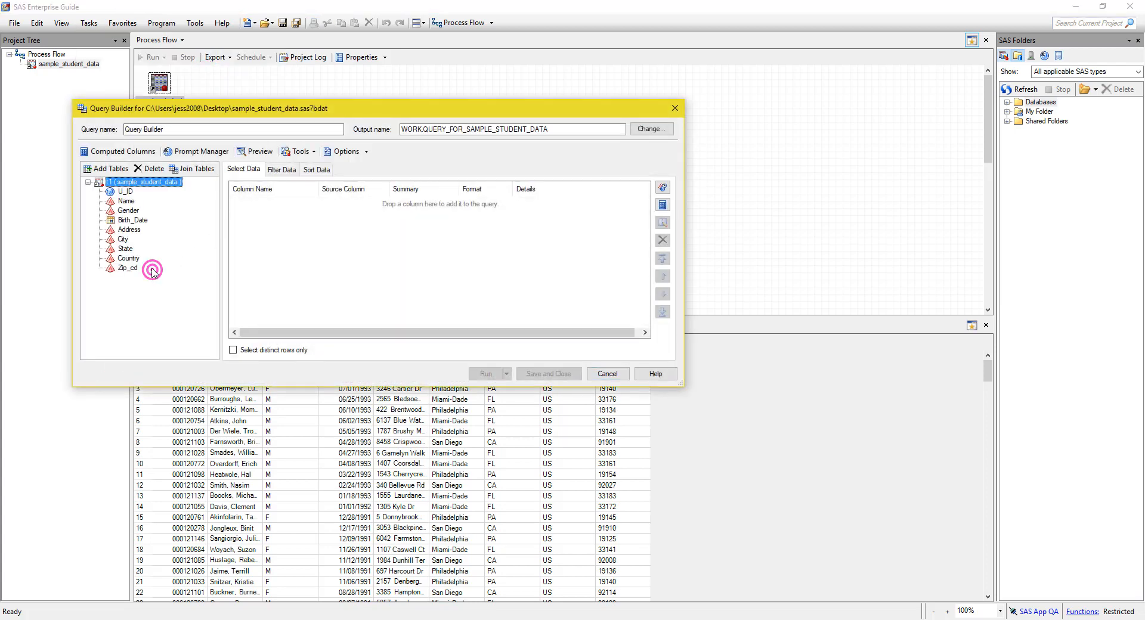
{"action": "left_click", "coordinate": [87, 182]}
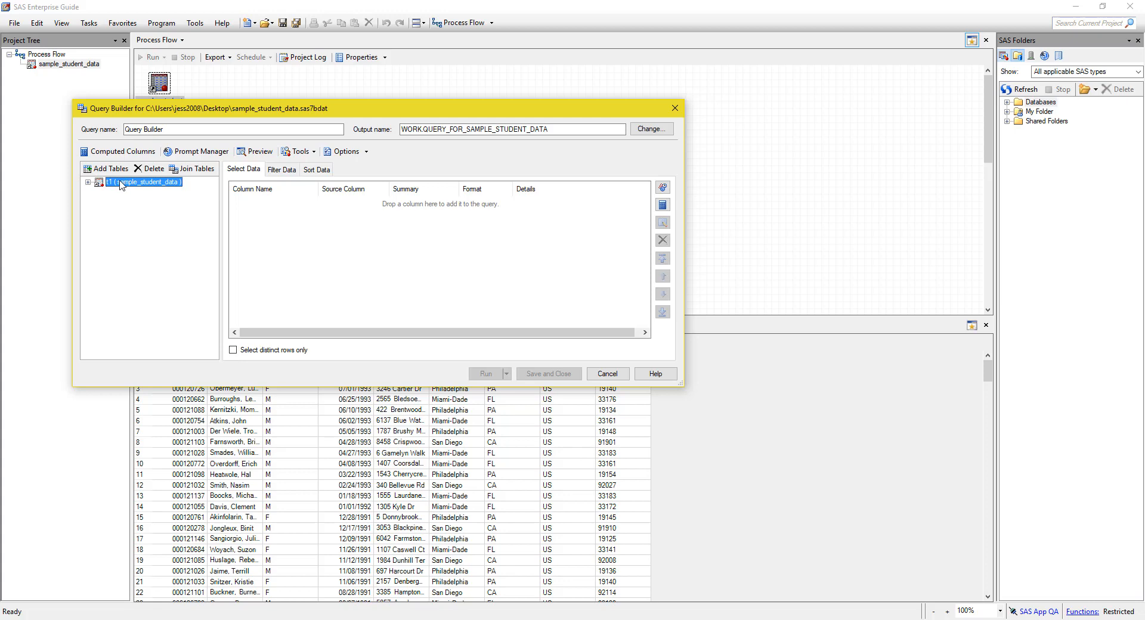
{"action": "left_click_drag", "start_coordinate": [121, 185], "coordinate": [317, 238]}
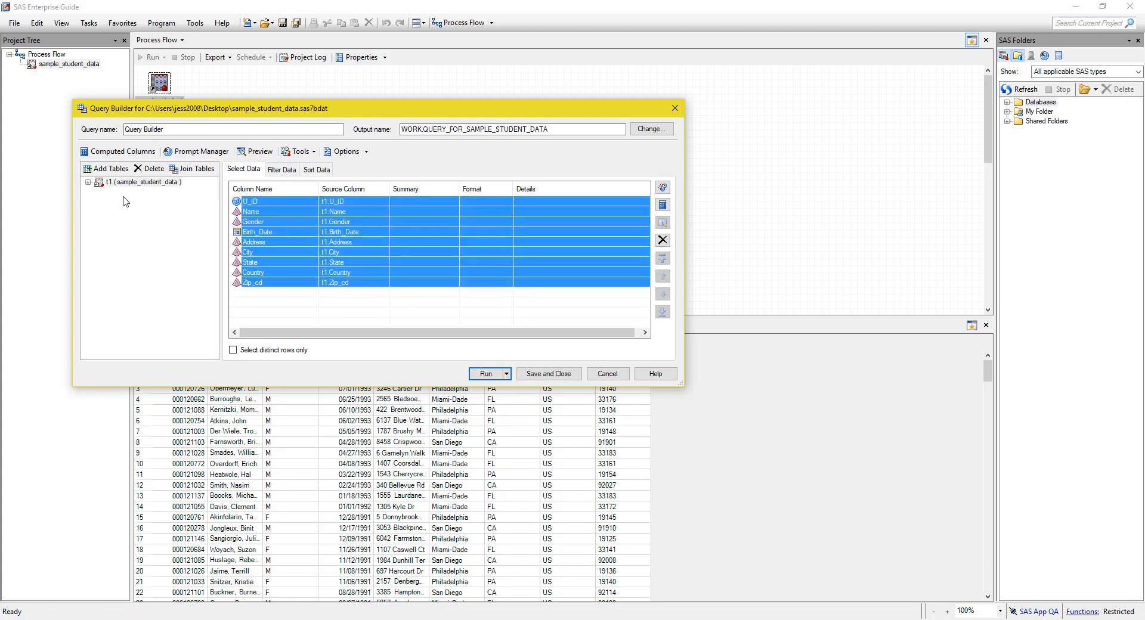
Step: Expand the sample_student_data source table and select its columns from U_ID through Zip_cd
{"action": "left_click", "coordinate": [88, 183]}
{"action": "left_click", "coordinate": [109, 191]}
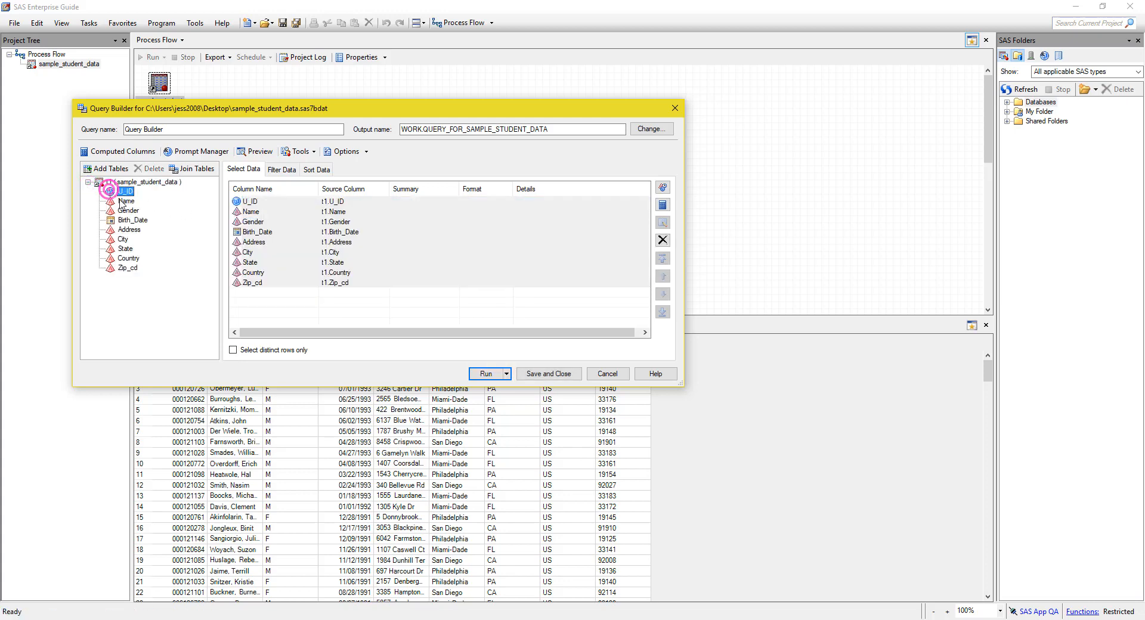
{"action": "left_click", "coordinate": [133, 268], "text": "shift"}
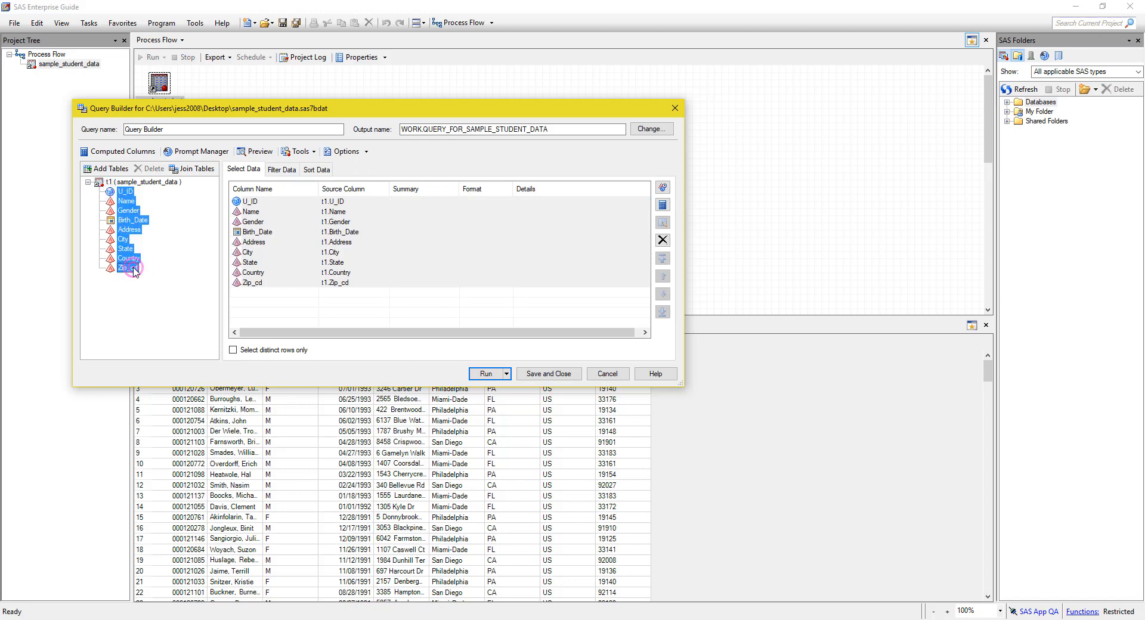
{"action": "left_click", "coordinate": [152, 298]}
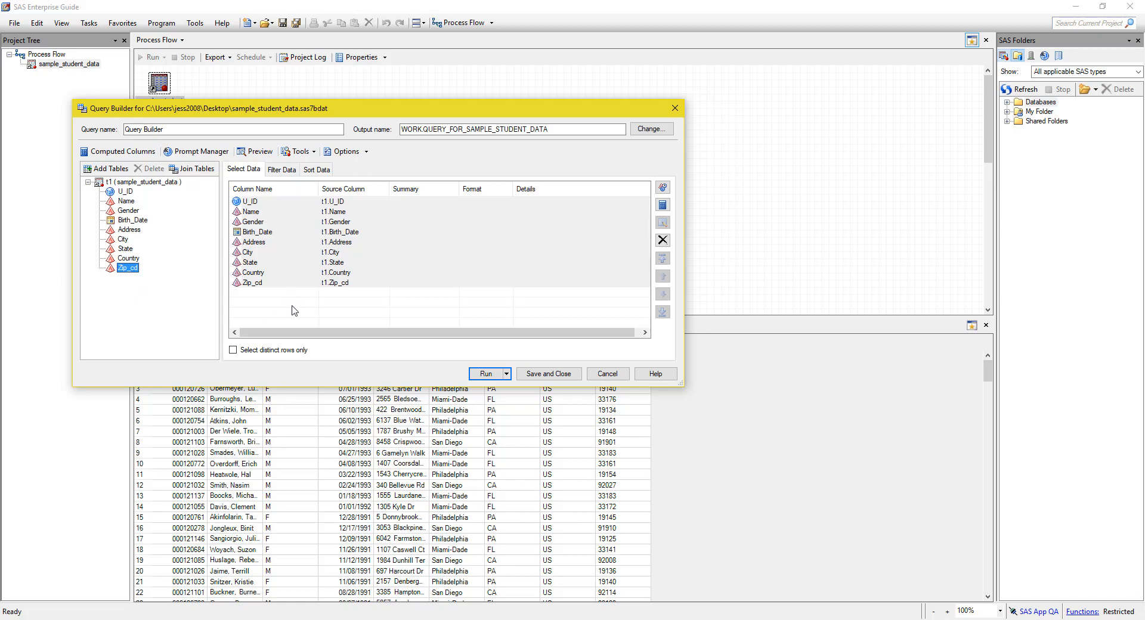
Step: Add a new prompt named DatePrompt with displayed text "Select a birthdate time period" and require a non-blank value
{"action": "left_click", "coordinate": [197, 155]}
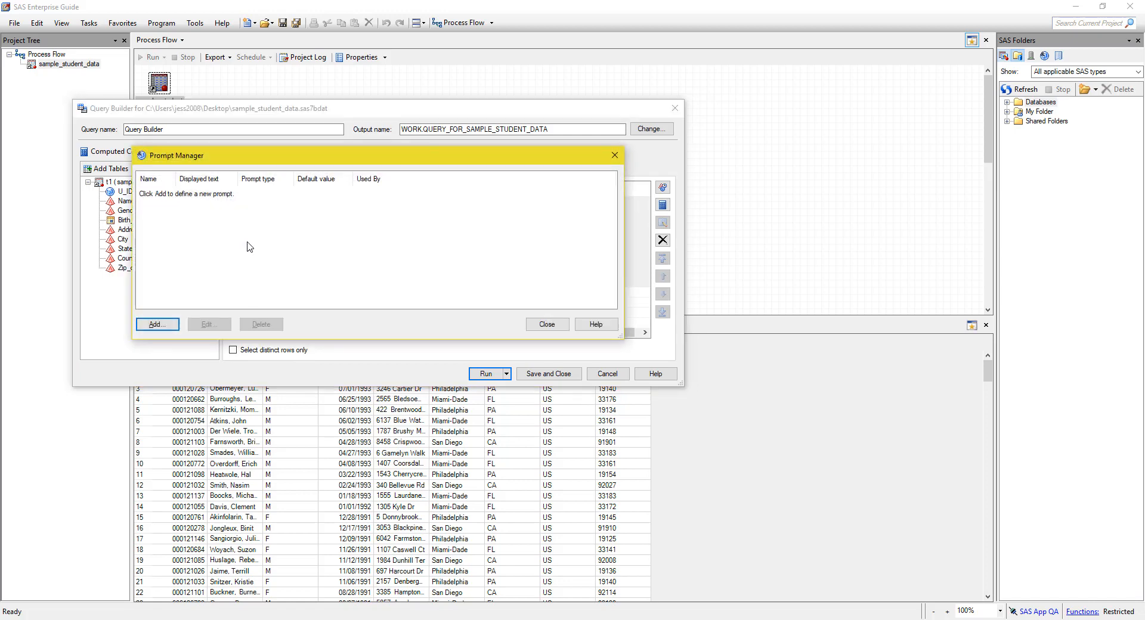
{"action": "left_click", "coordinate": [155, 325]}
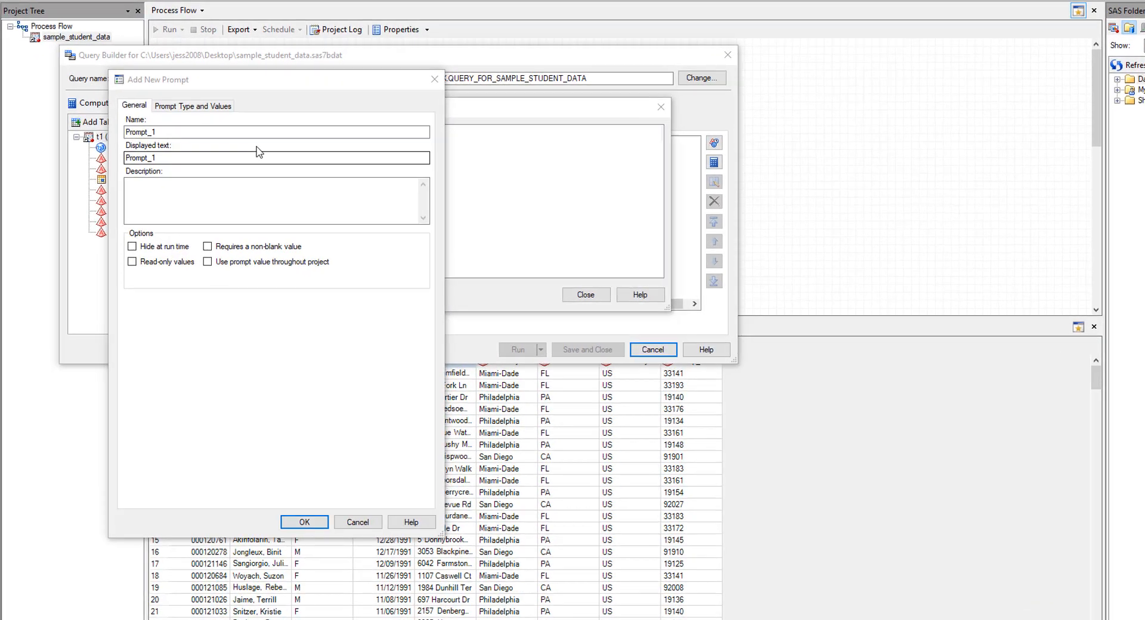
{"action": "left_click", "coordinate": [224, 147]}
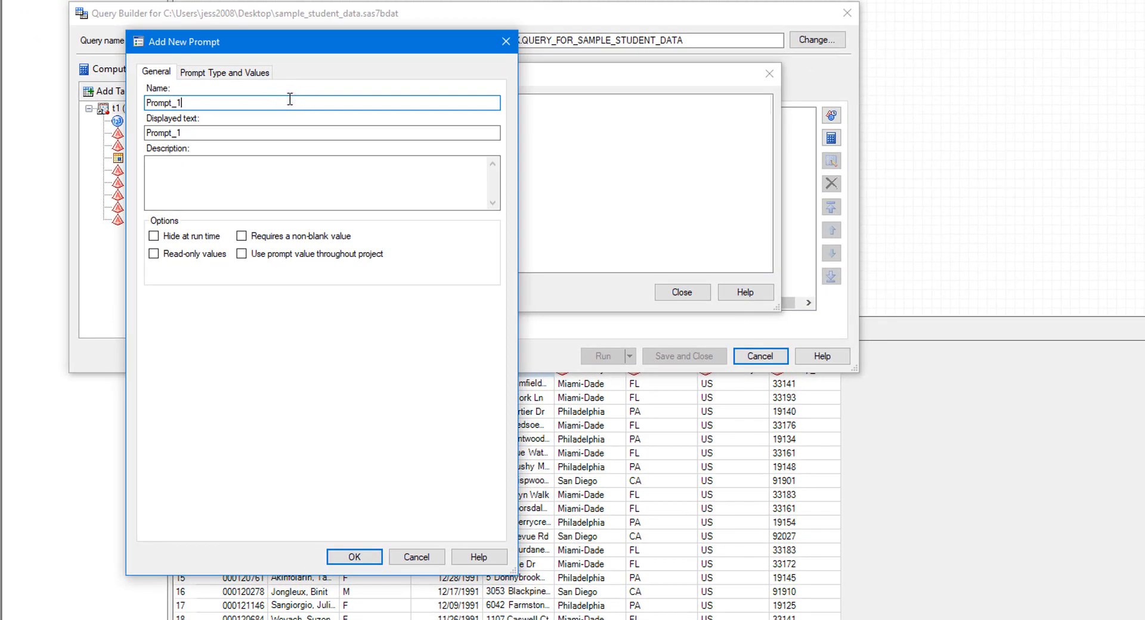
{"action": "double_click", "coordinate": [290, 99]}
{"action": "type", "text": "DatePrompt"}
{"action": "key", "text": "Tab"}
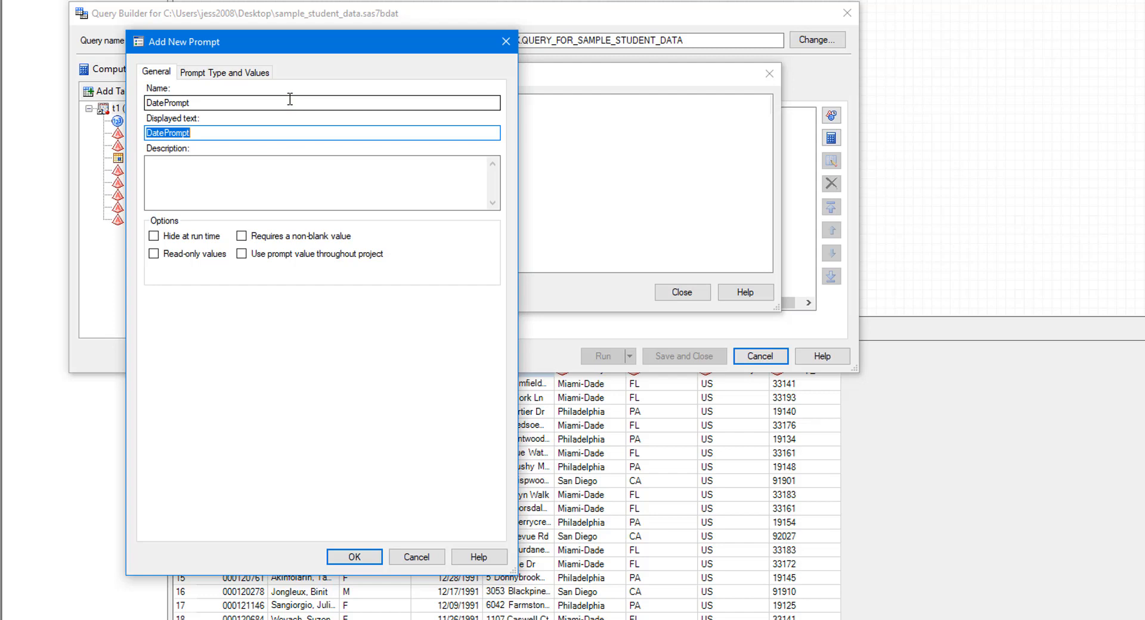
{"action": "type", "text": "Select a birthdate time period"}
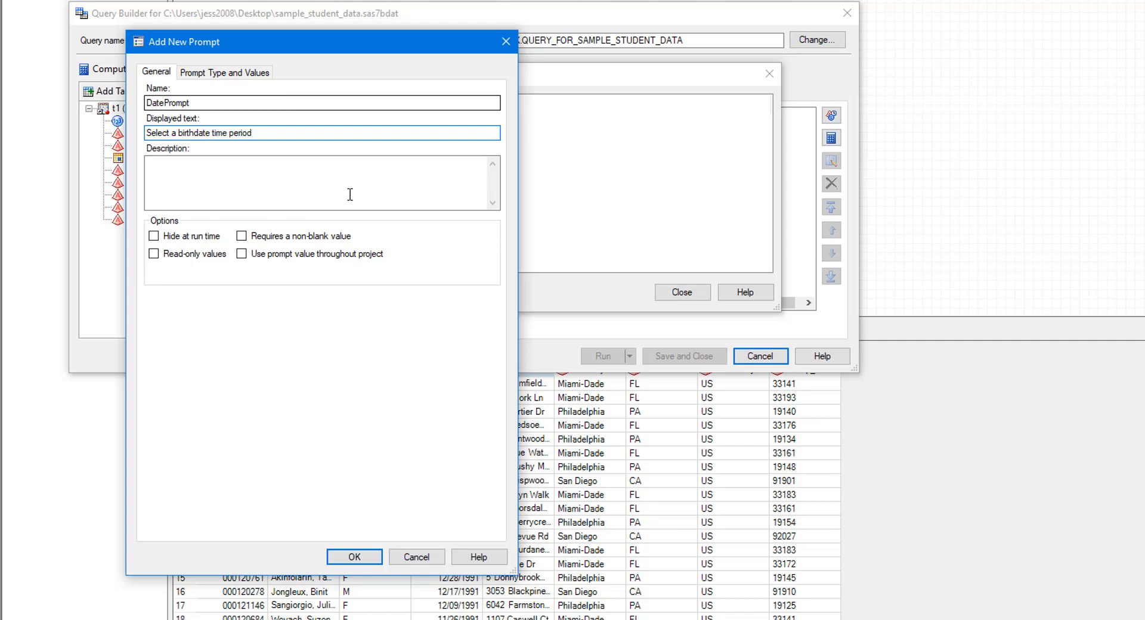
{"action": "left_click", "coordinate": [246, 236]}
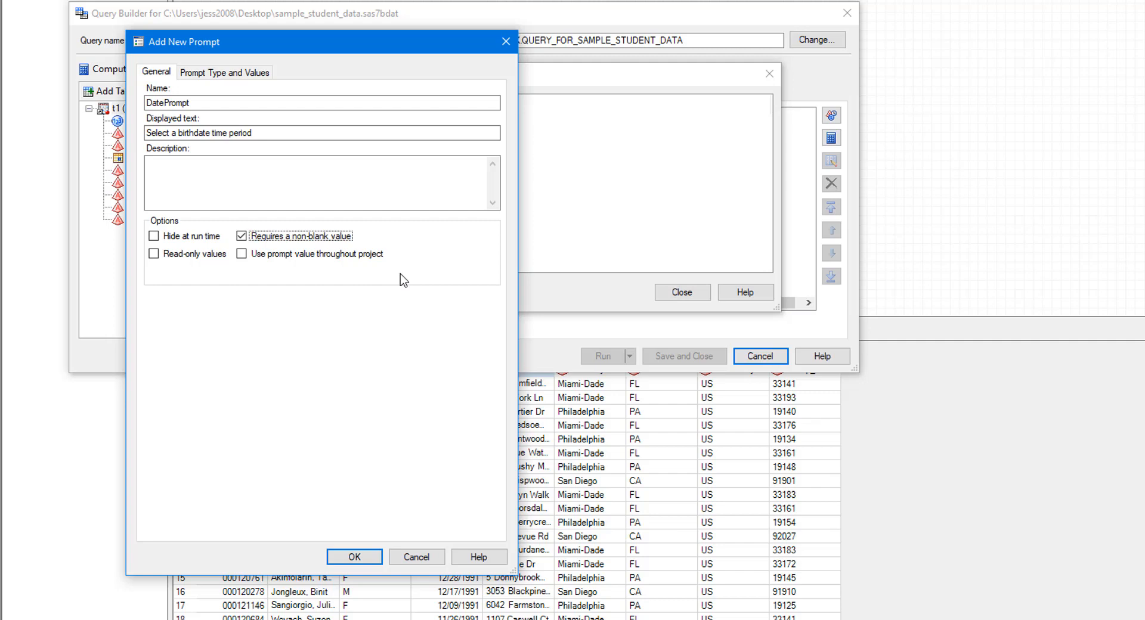
Step: Set the prompt type to Date with date type Year and save the prompt
{"action": "left_click", "coordinate": [246, 73]}
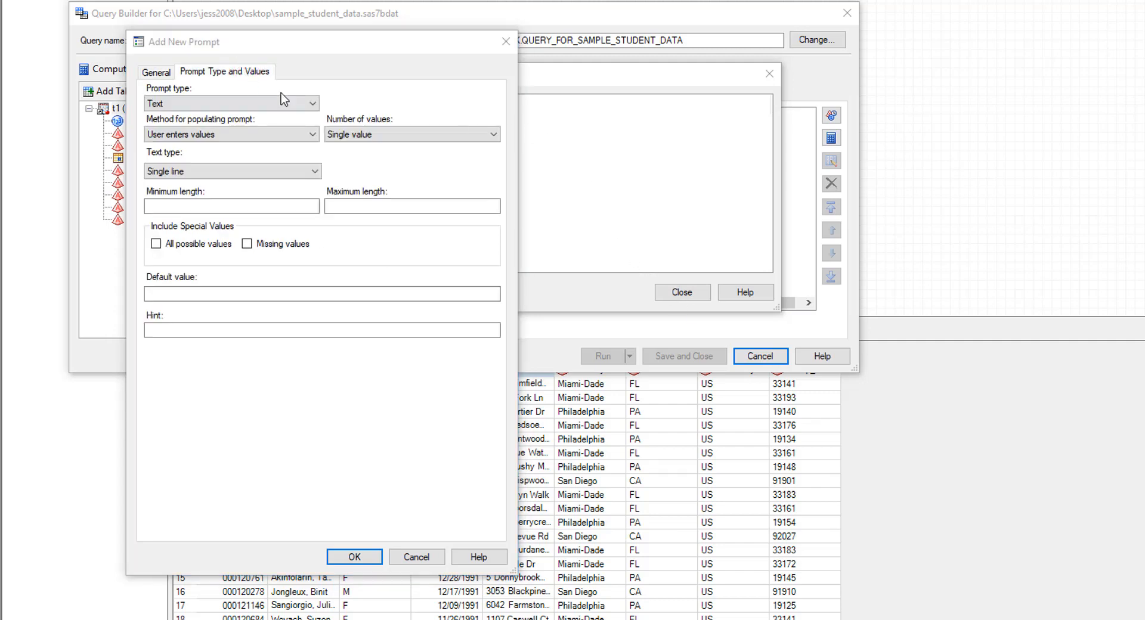
{"action": "left_click", "coordinate": [258, 99]}
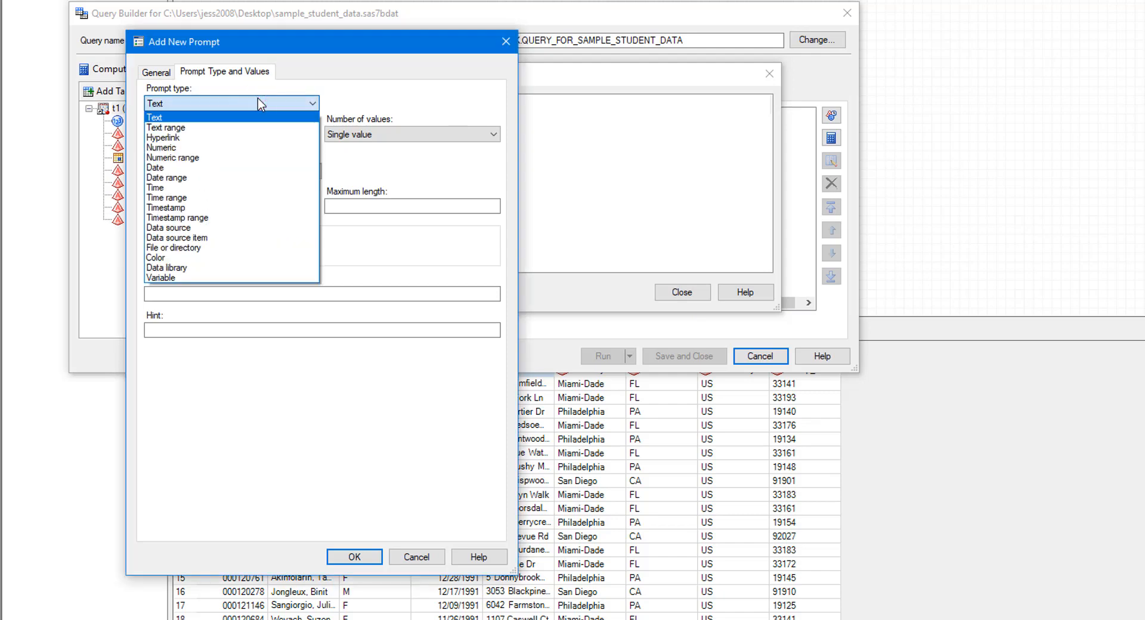
{"action": "left_click", "coordinate": [251, 168]}
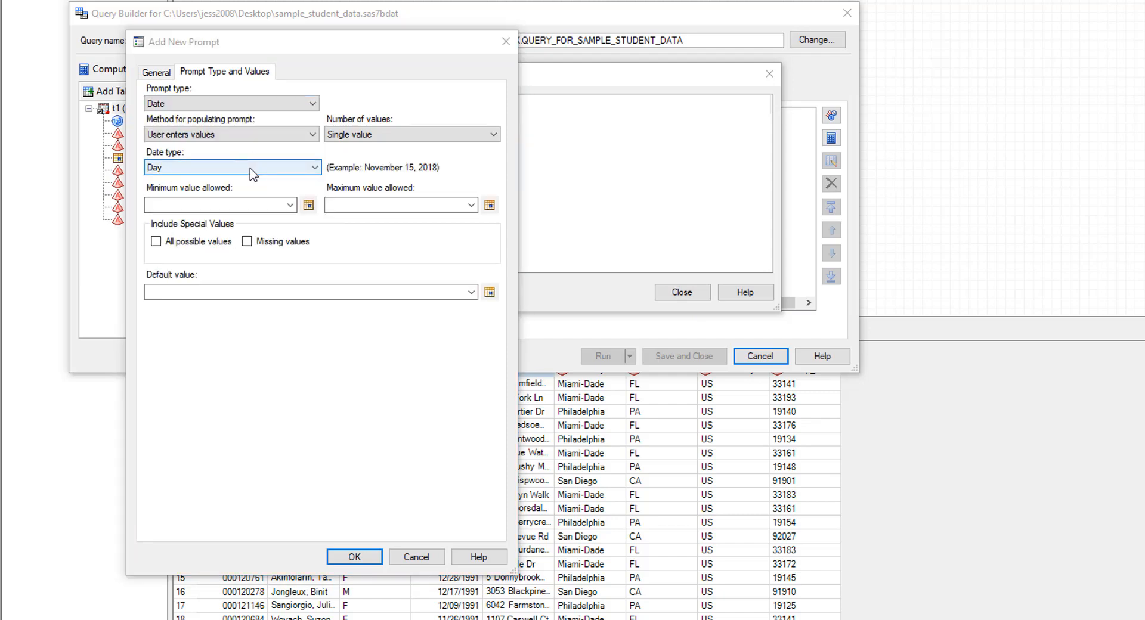
{"action": "left_click", "coordinate": [249, 168]}
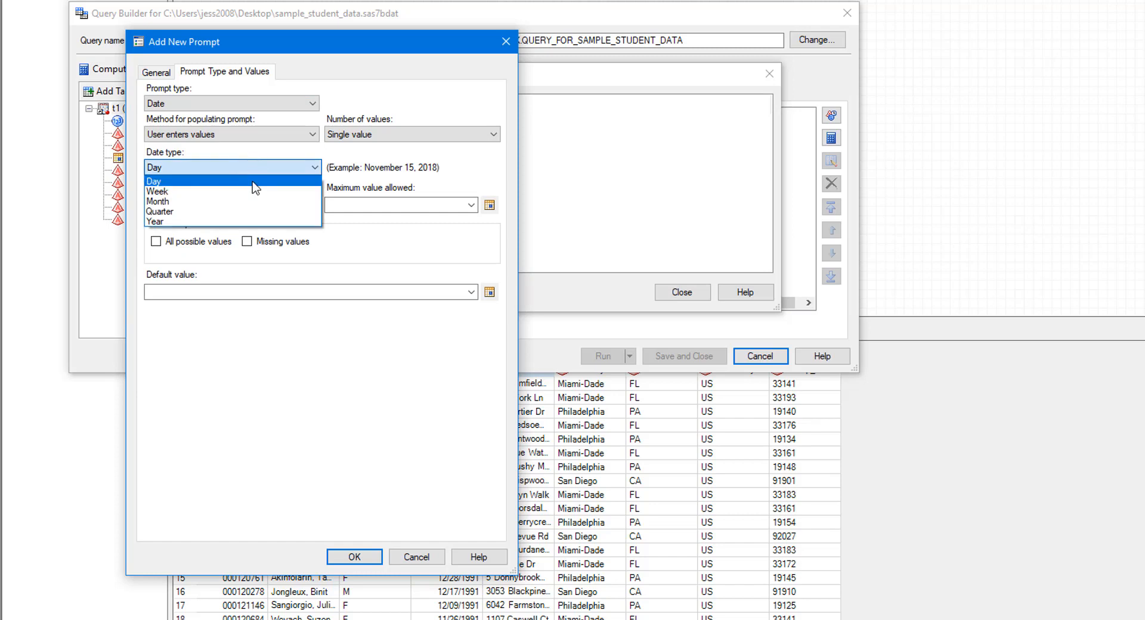
{"action": "left_click", "coordinate": [242, 221]}
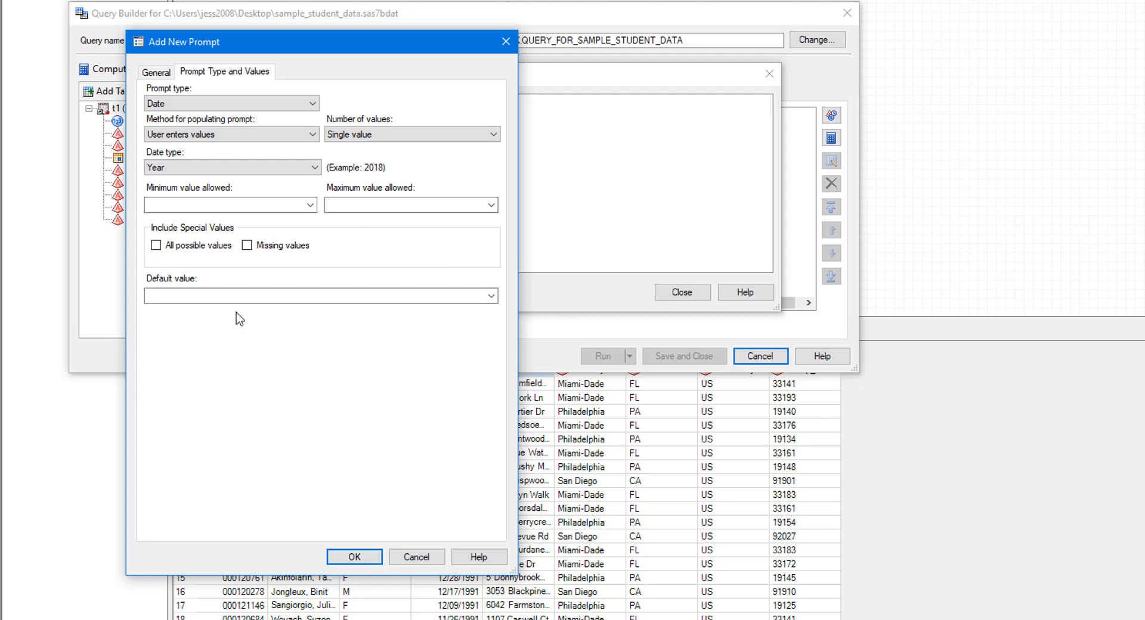
{"action": "left_click", "coordinate": [358, 561]}
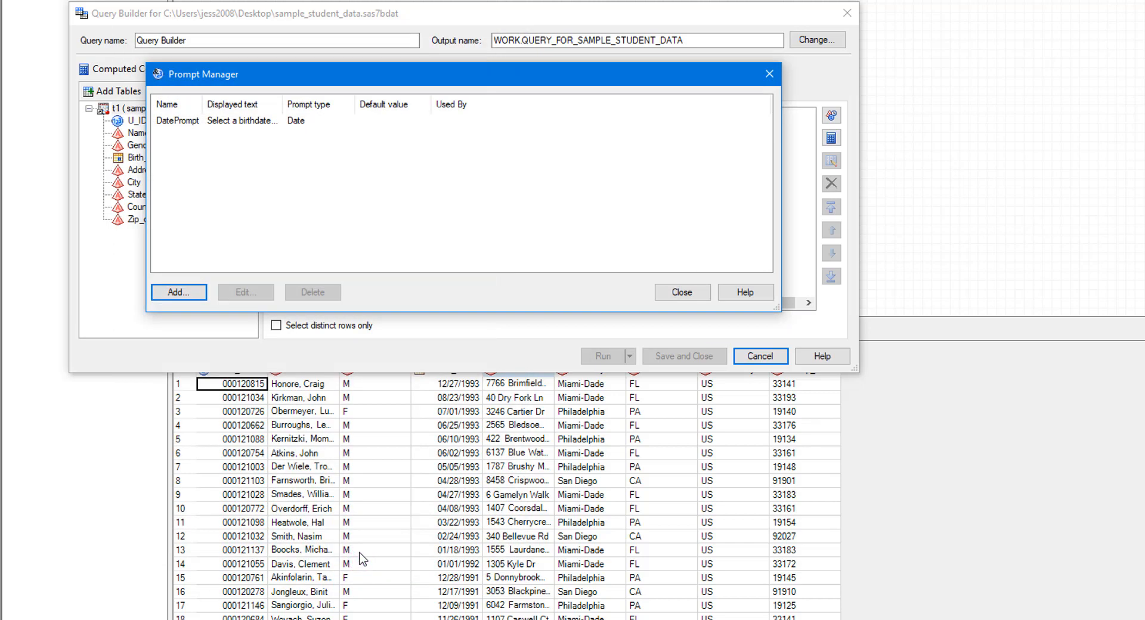
Step: Widen the prompt list's Name and Displayed text columns, review the DatePrompt entry, and close the Prompt Manager
{"action": "left_click_drag", "start_coordinate": [203, 105], "coordinate": [240, 106]}
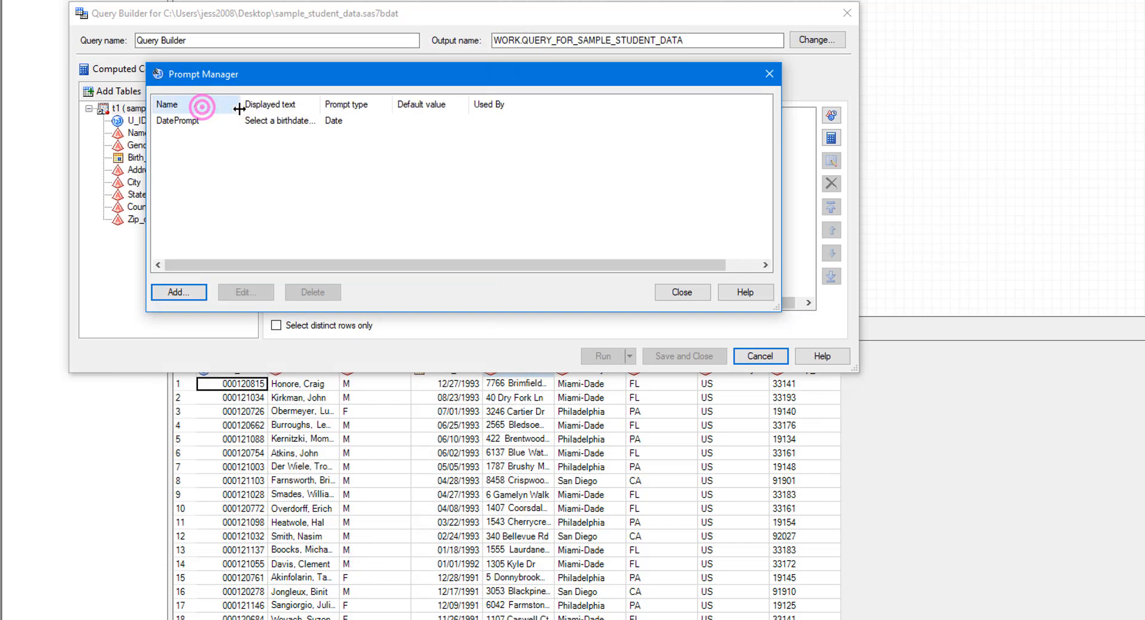
{"action": "double_click", "coordinate": [315, 105]}
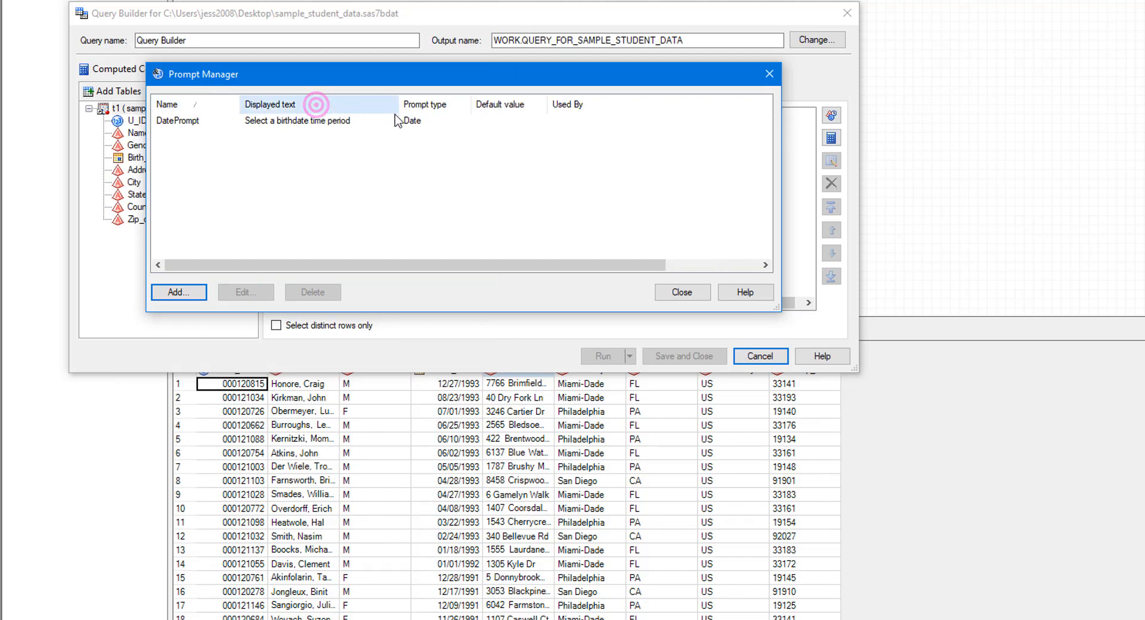
{"action": "left_click", "coordinate": [187, 121]}
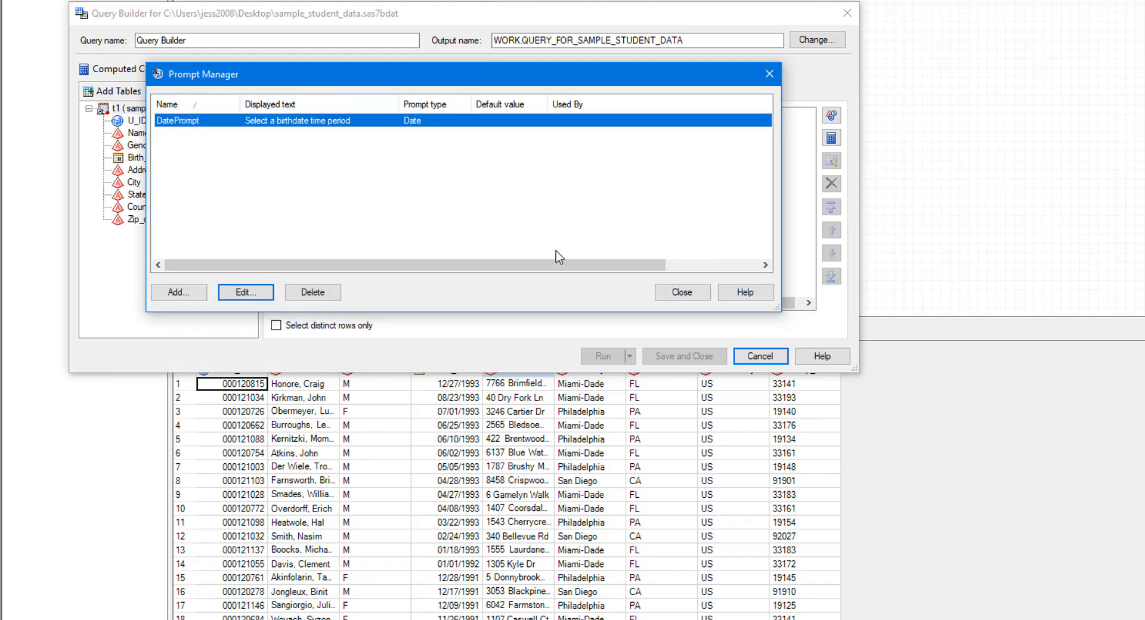
{"action": "left_click", "coordinate": [665, 297]}
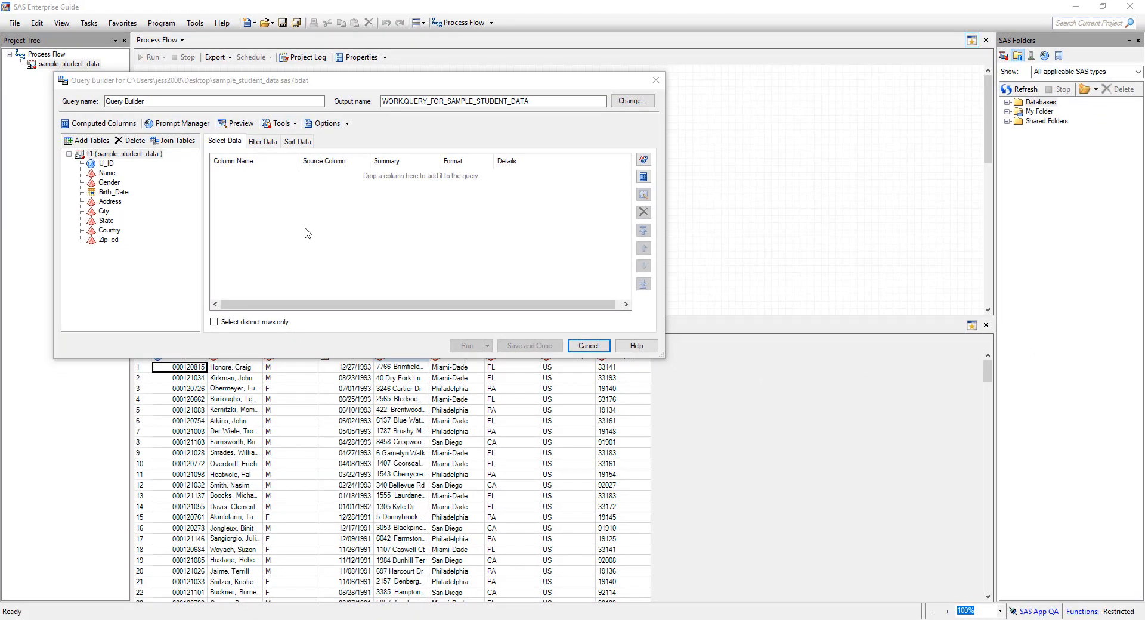
Step: Start a new basic filter on the query's raw data using the Birth_Date column
{"action": "left_click", "coordinate": [265, 143]}
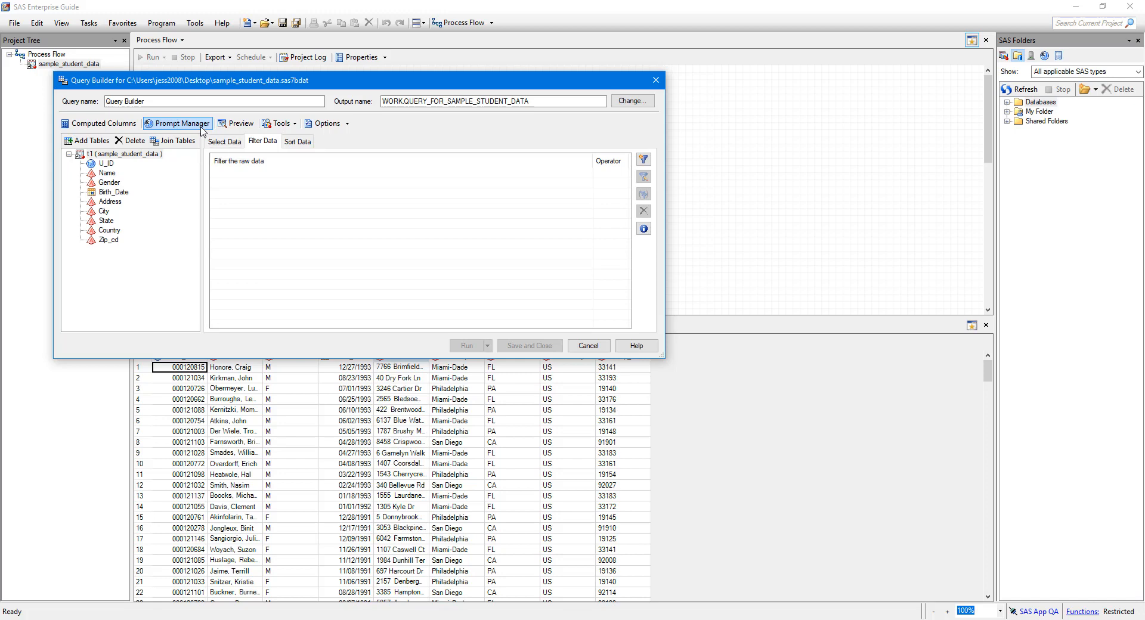
{"action": "left_click", "coordinate": [306, 195]}
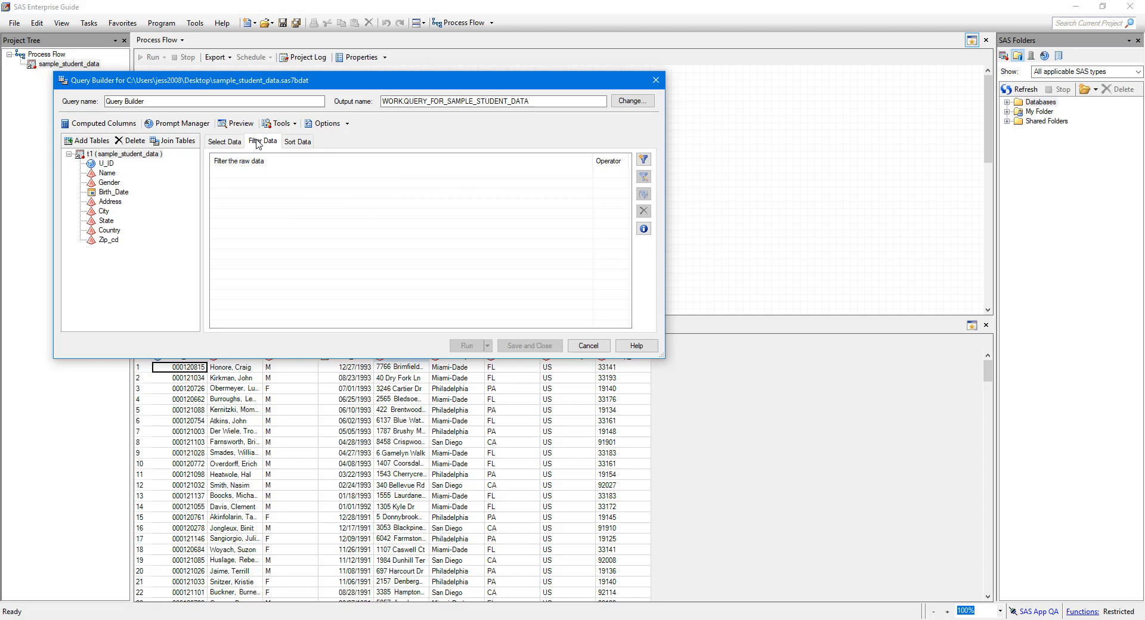
{"action": "left_click", "coordinate": [644, 162]}
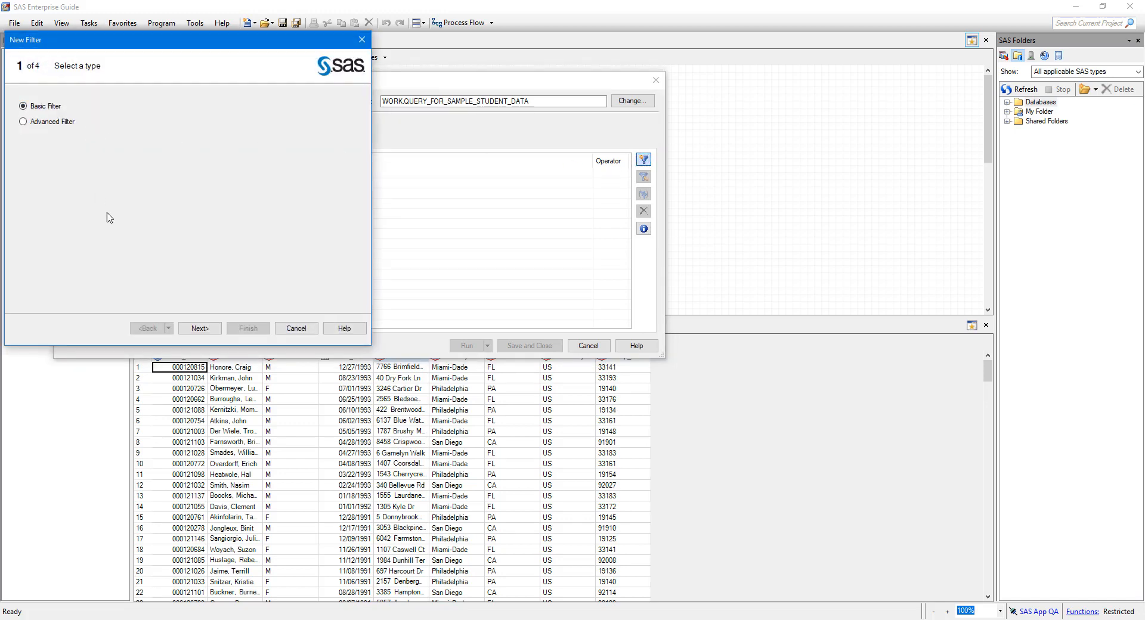
{"action": "left_click", "coordinate": [207, 332]}
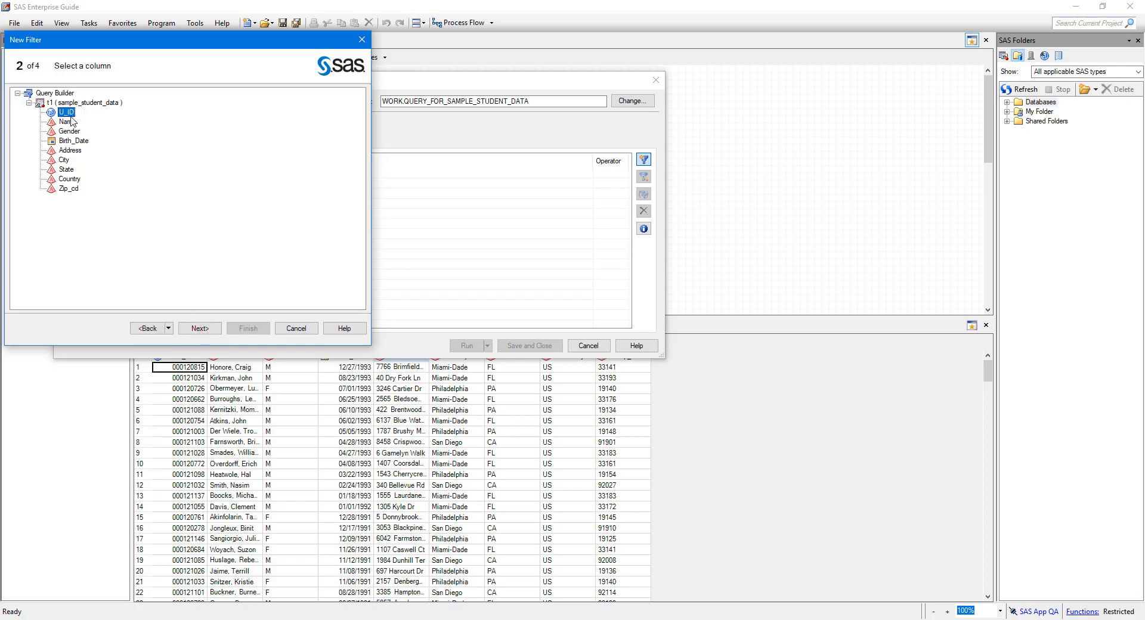
{"action": "left_click", "coordinate": [70, 141]}
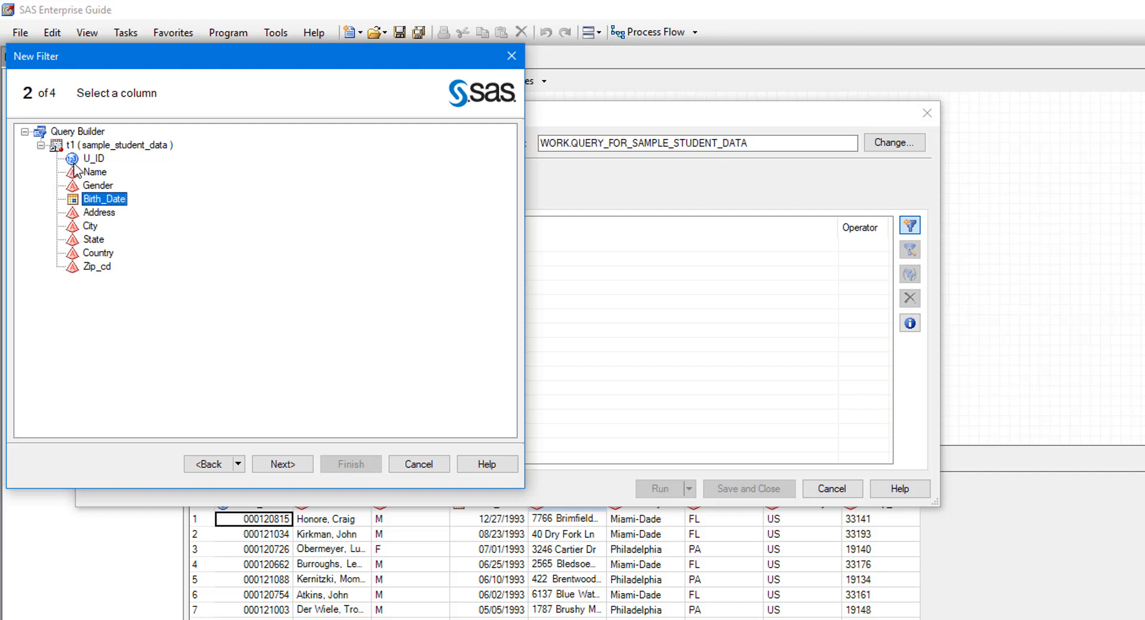
{"action": "left_click", "coordinate": [287, 466]}
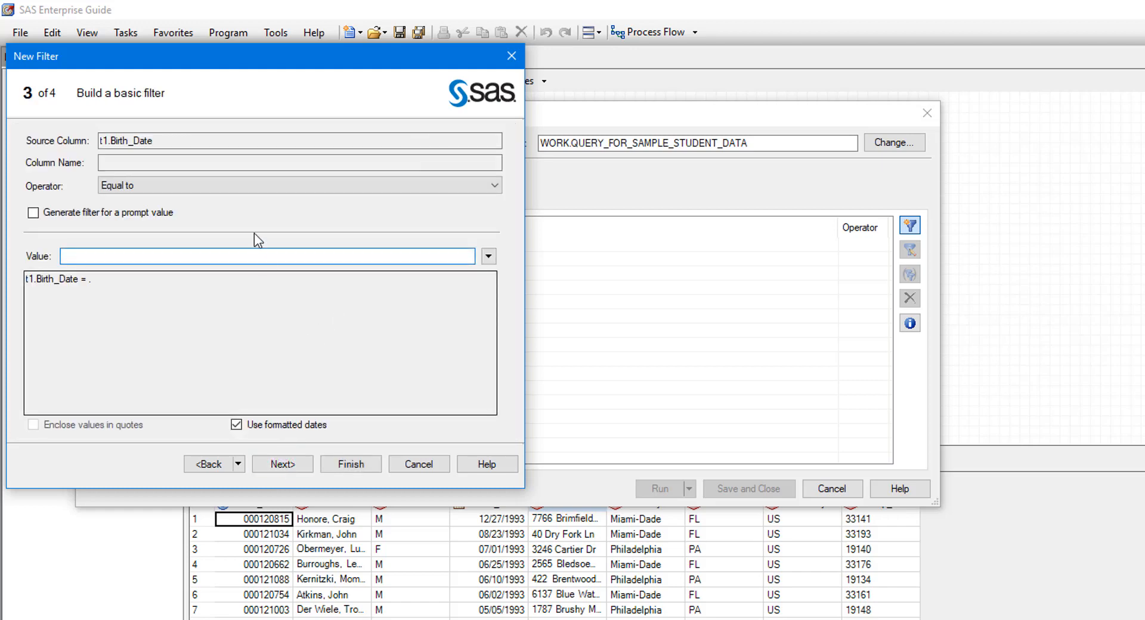
Step: Set the Birth_Date filter's operator to Between and enable generating the filter for a prompt value
{"action": "left_click", "coordinate": [209, 182]}
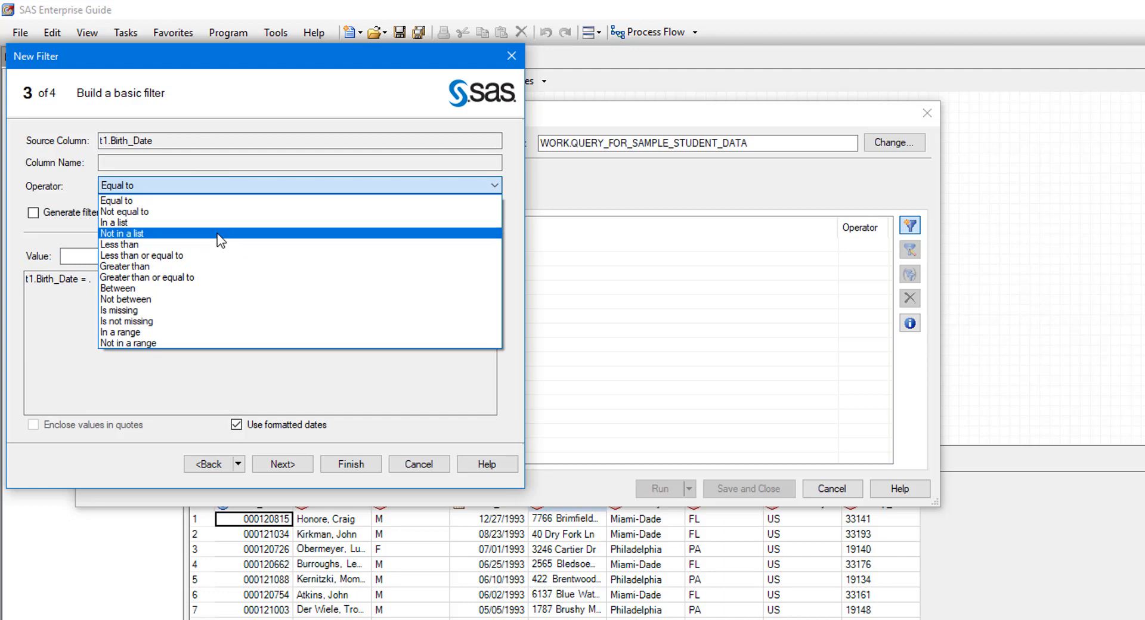
{"action": "left_click", "coordinate": [216, 288]}
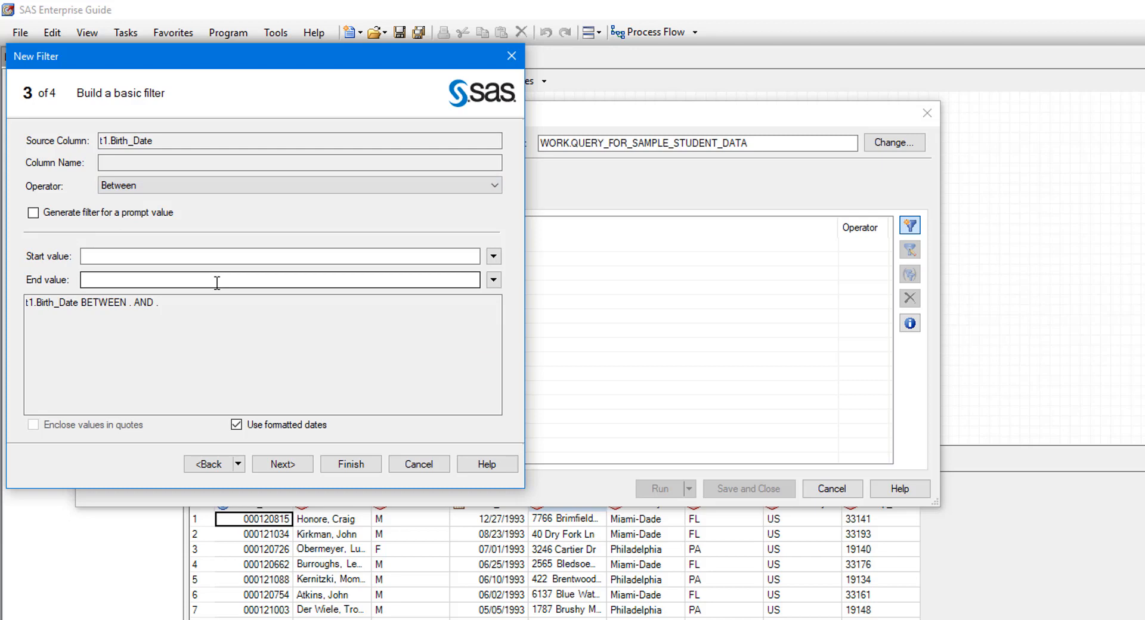
{"action": "left_click", "coordinate": [223, 191]}
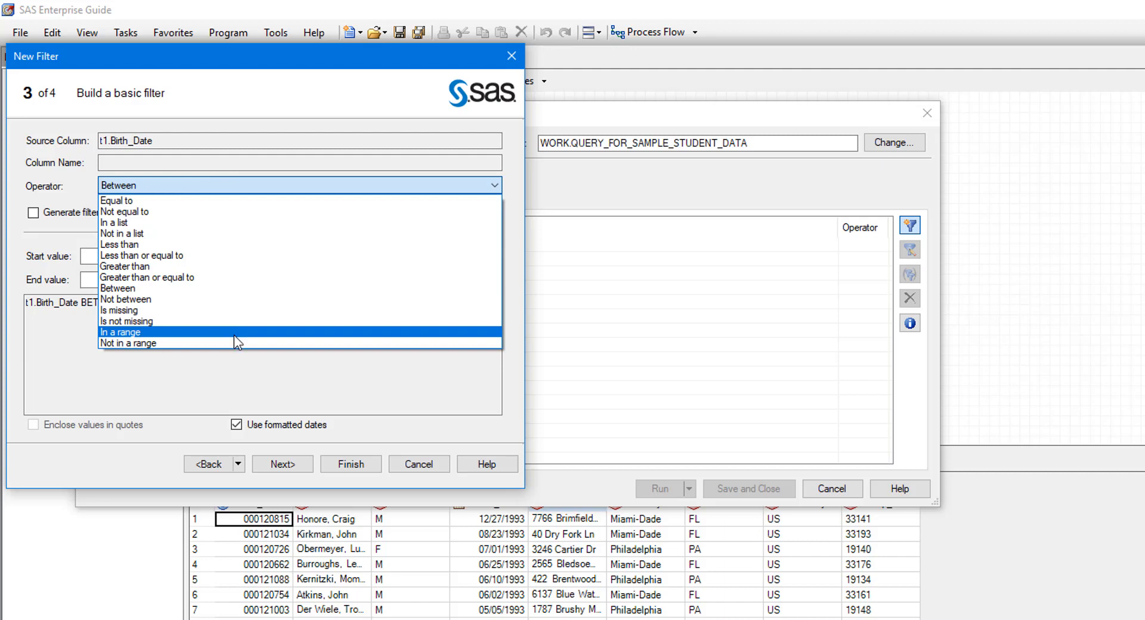
{"action": "left_click", "coordinate": [244, 401]}
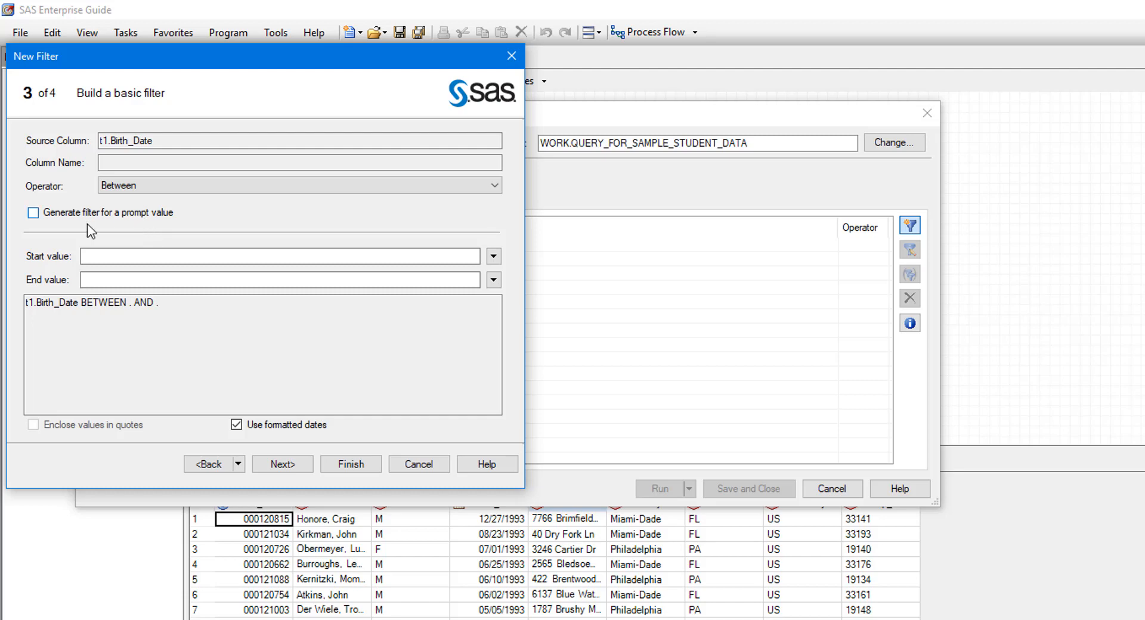
{"action": "left_click", "coordinate": [34, 213]}
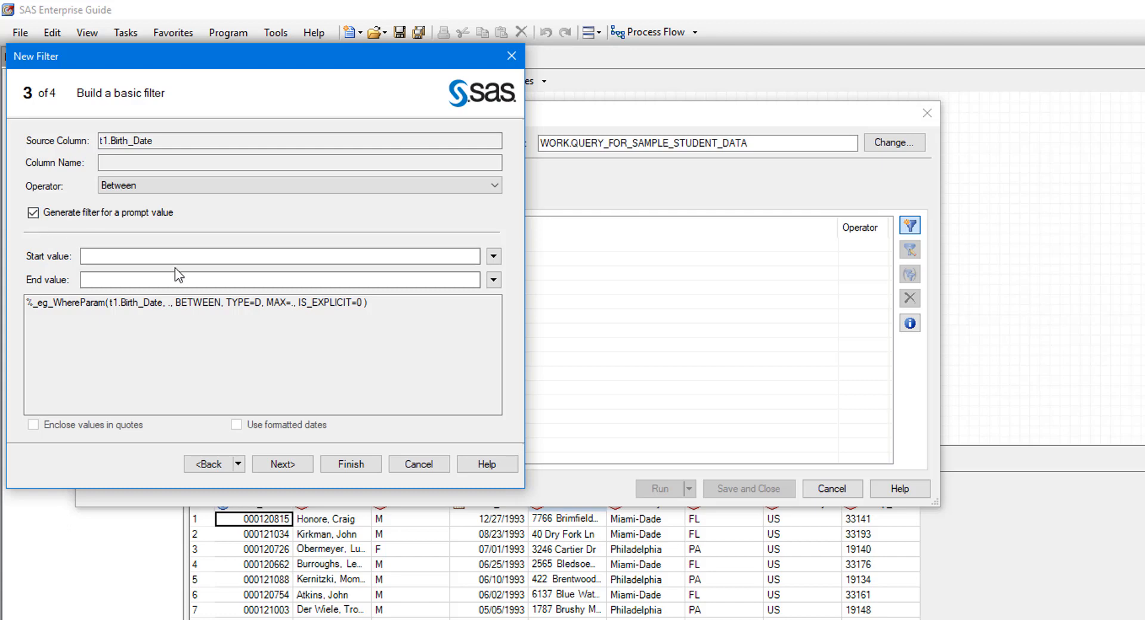
{"action": "left_click", "coordinate": [188, 256]}
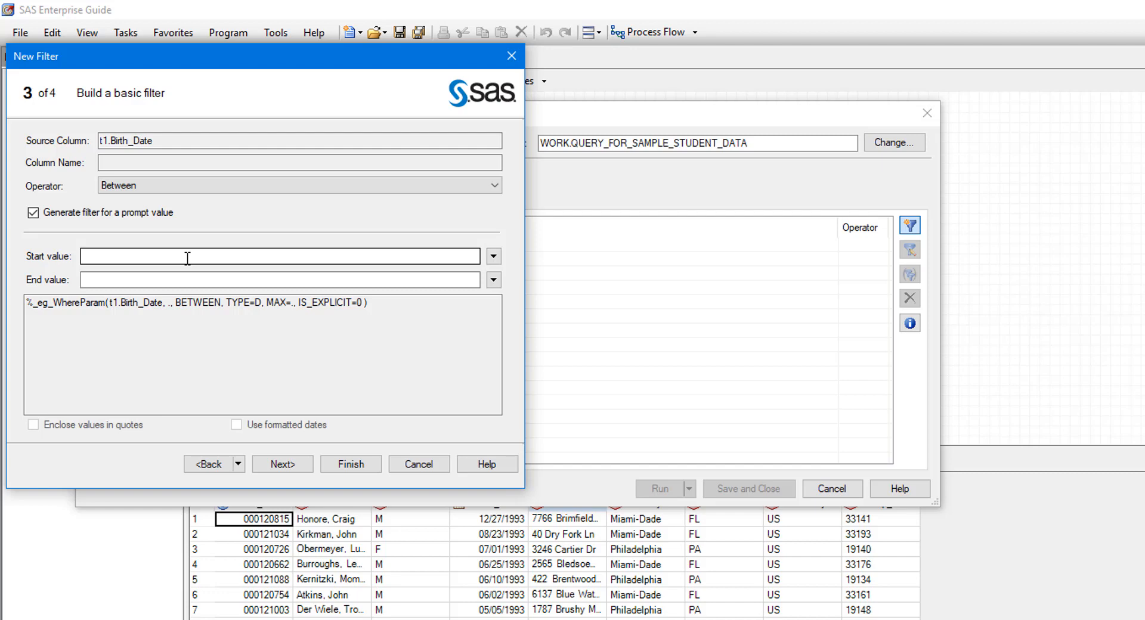
{"action": "left_click", "coordinate": [188, 256]}
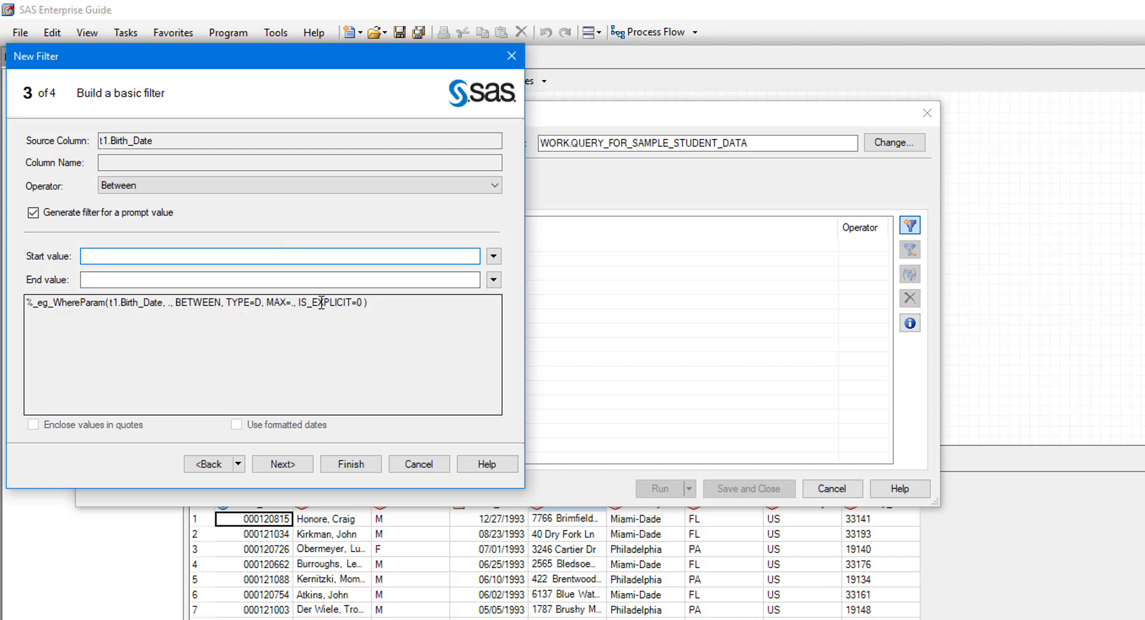
{"action": "type", "text": "&DatePrompt"}
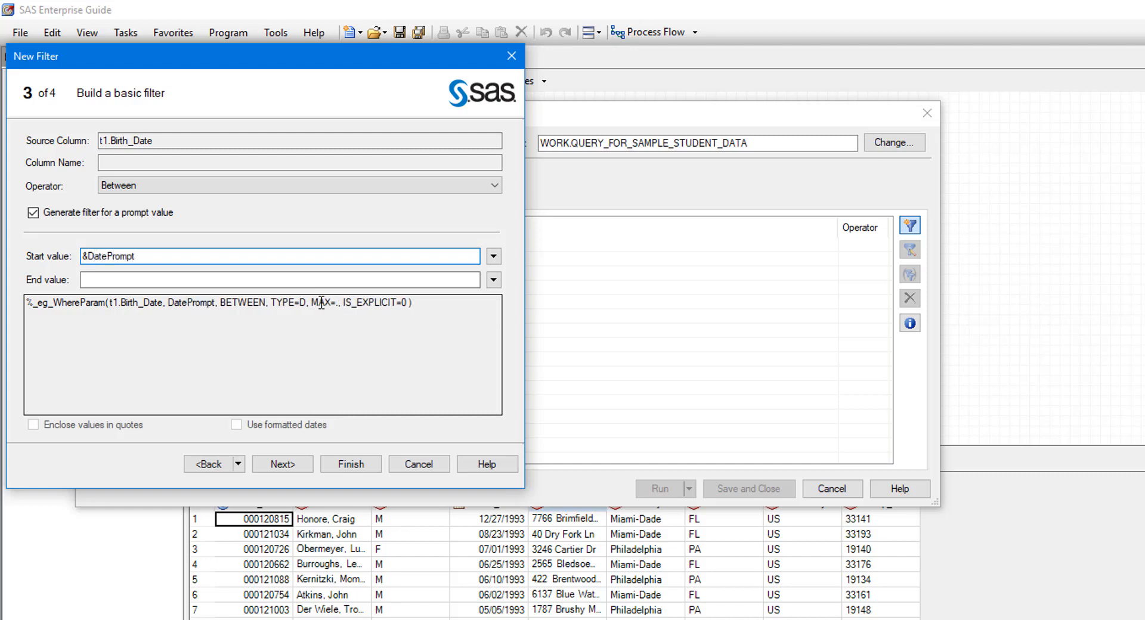
{"action": "key", "text": "ctrl+a"}
{"action": "key", "text": "BackSpace"}
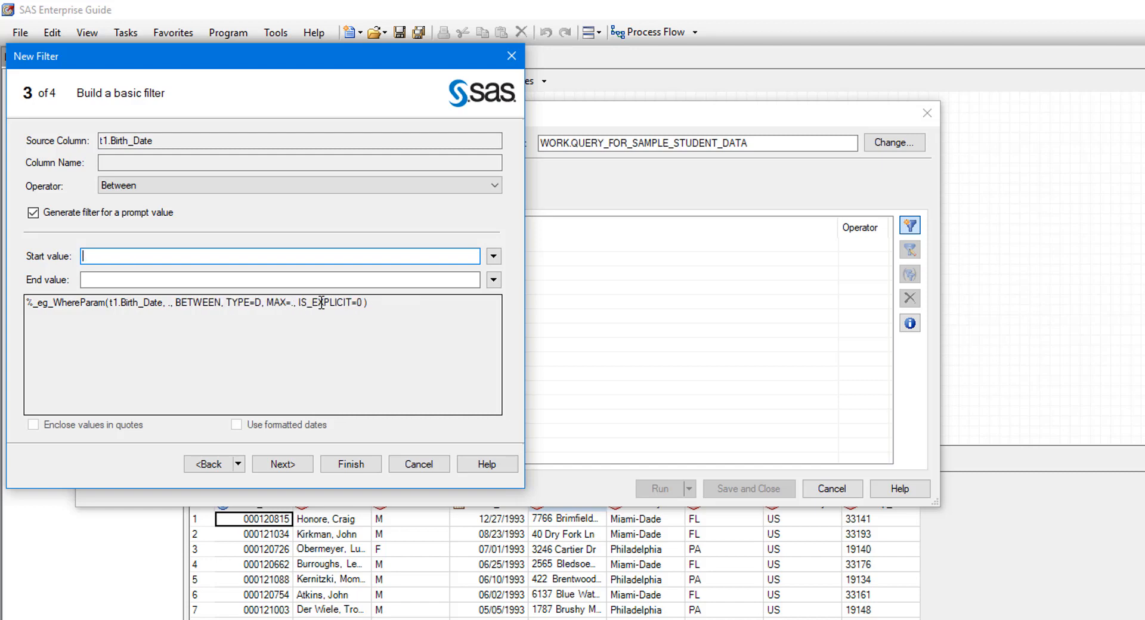
Step: Set the Birth_Date filter's start value to &DatePrompt by picking it from the available prompts
{"action": "left_click", "coordinate": [493, 260]}
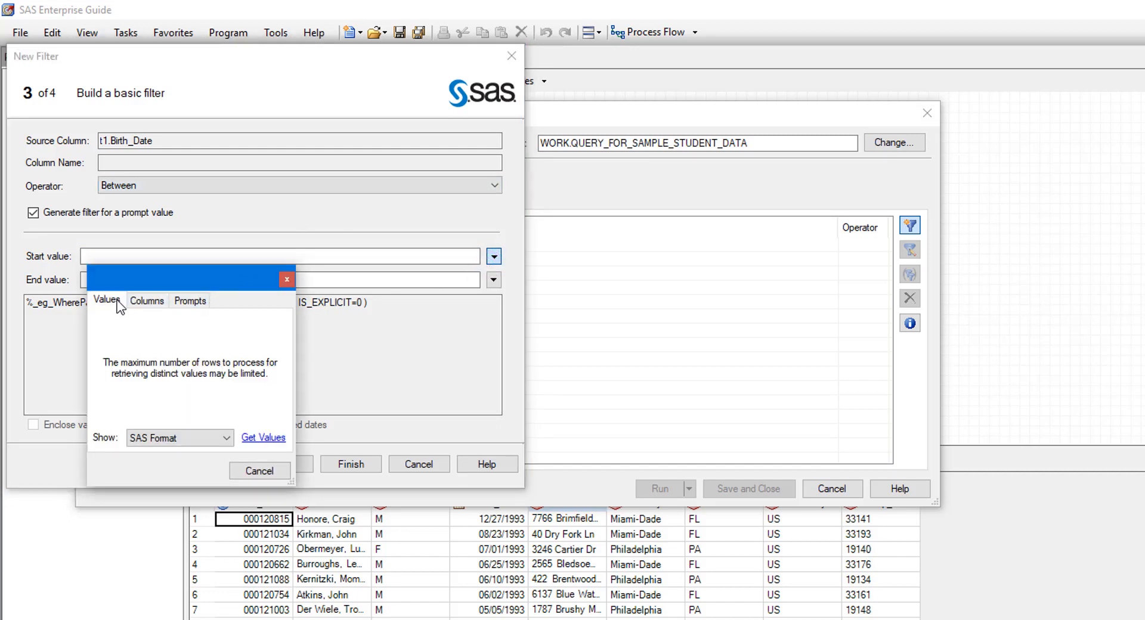
{"action": "left_click", "coordinate": [145, 302]}
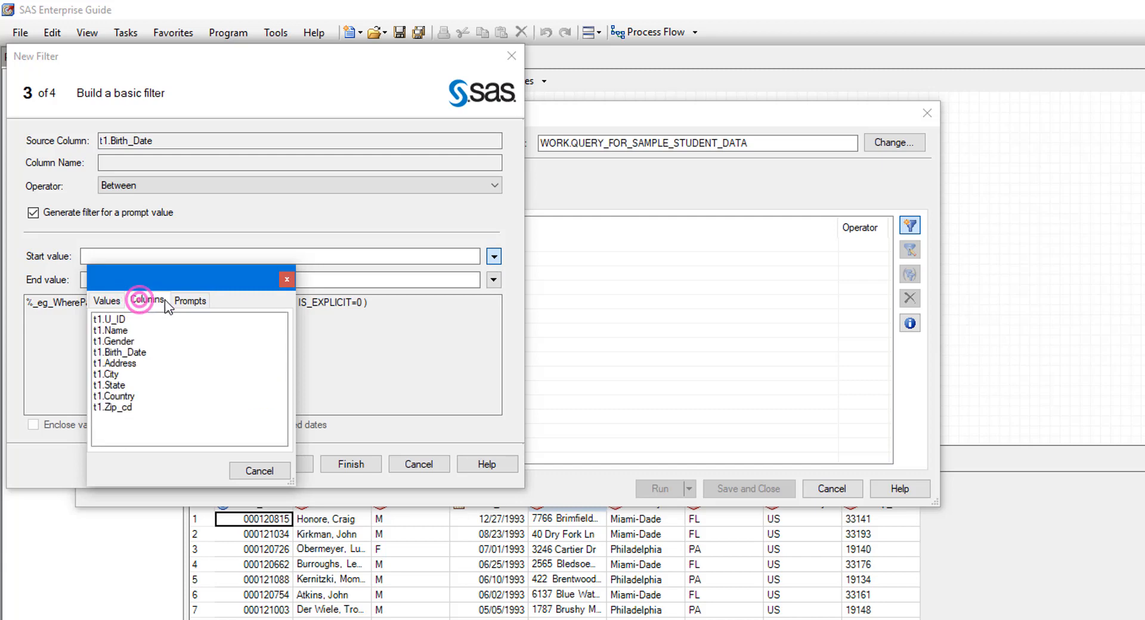
{"action": "left_click", "coordinate": [190, 302]}
{"action": "double_click", "coordinate": [184, 319]}
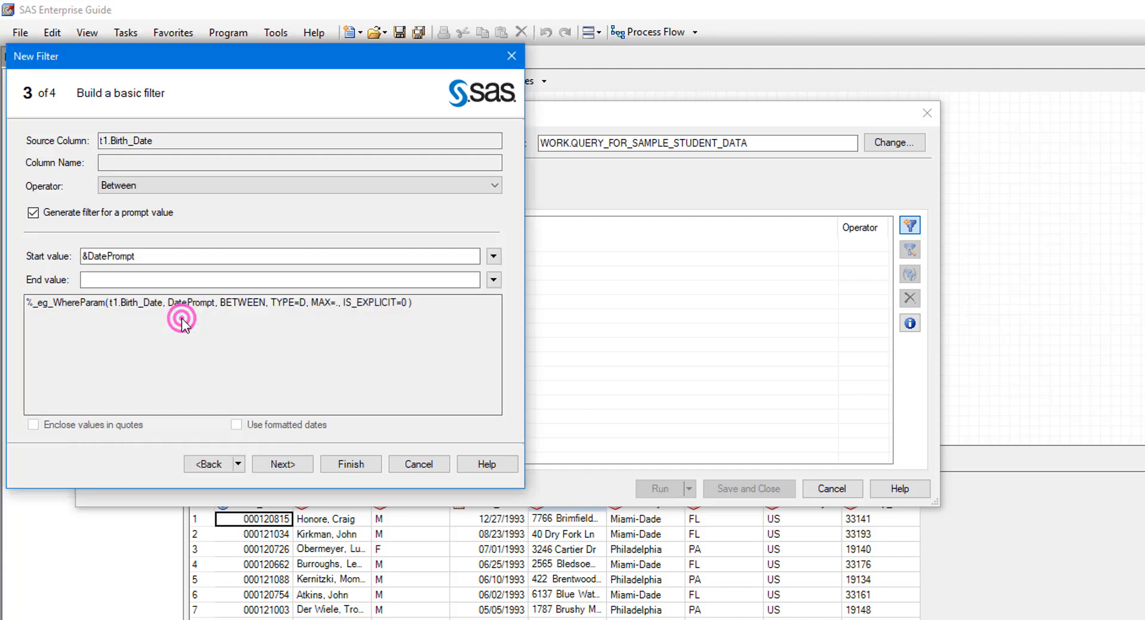
Step: Set the filter's end value to &DatePrompt_End and finish the Birth_Date filter
{"action": "left_click", "coordinate": [159, 282]}
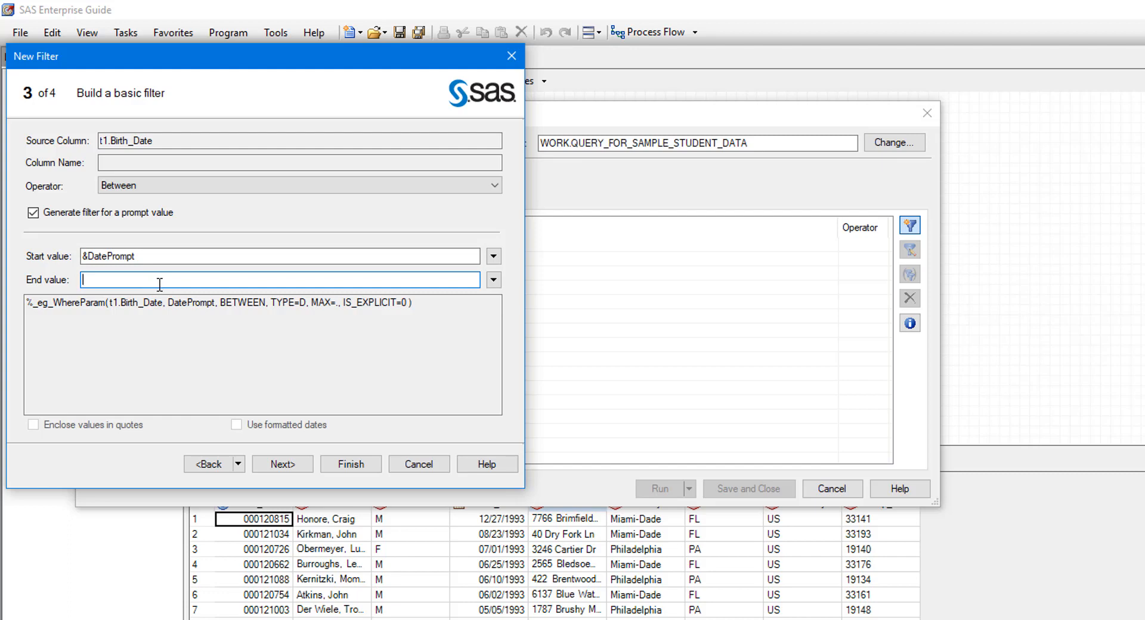
{"action": "type", "text": "&"}
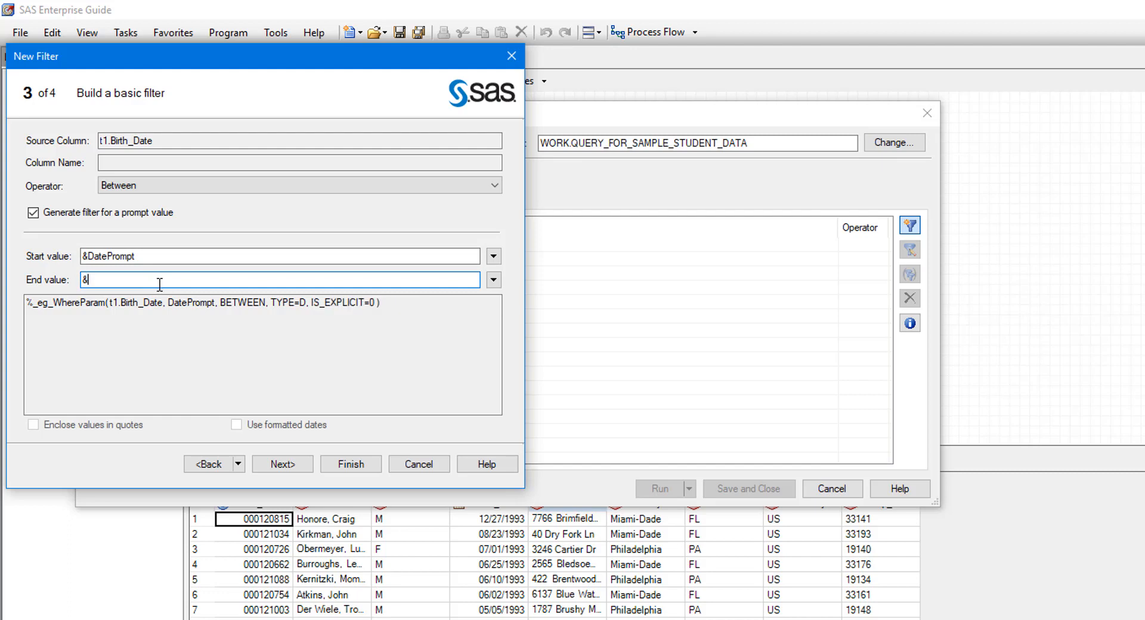
{"action": "type", "text": "DatePromp"}
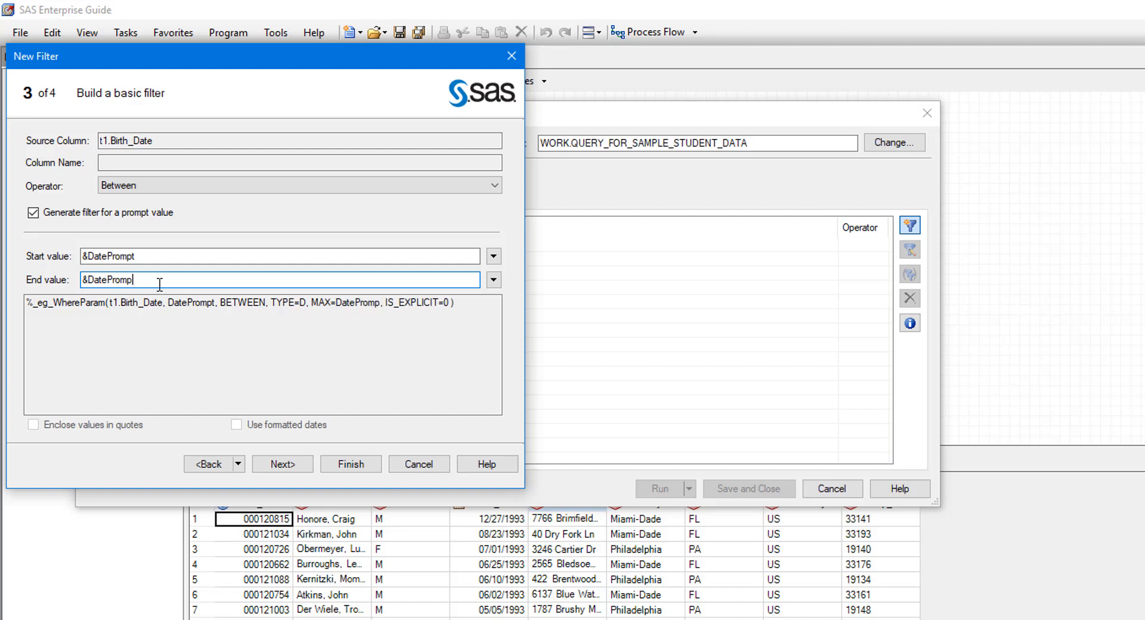
{"action": "type", "text": "t_"}
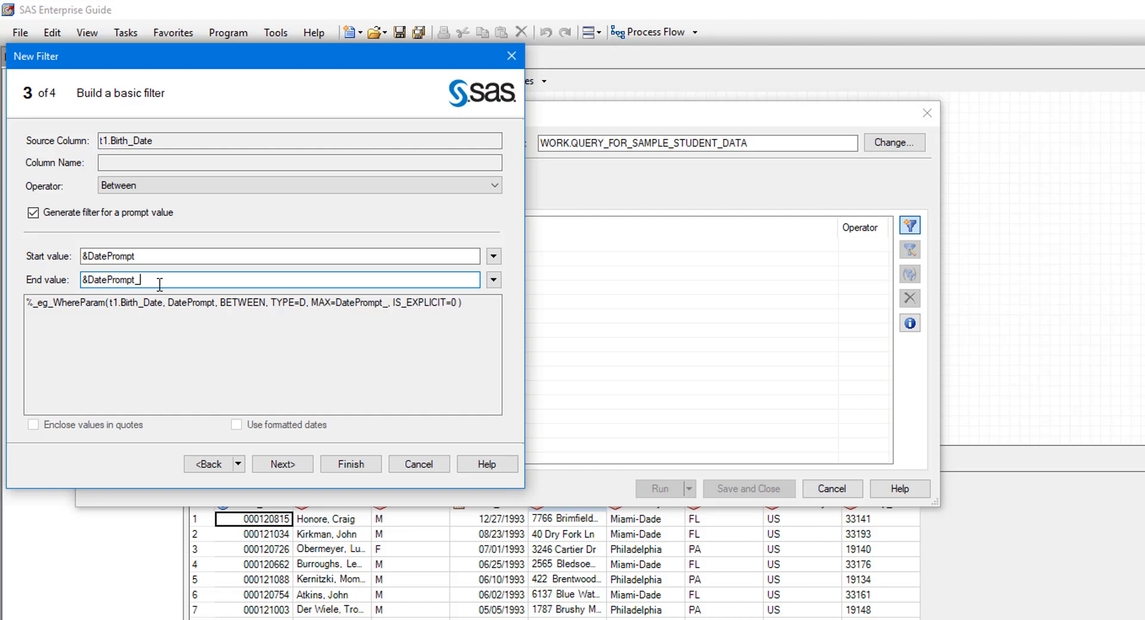
{"action": "type", "text": "End"}
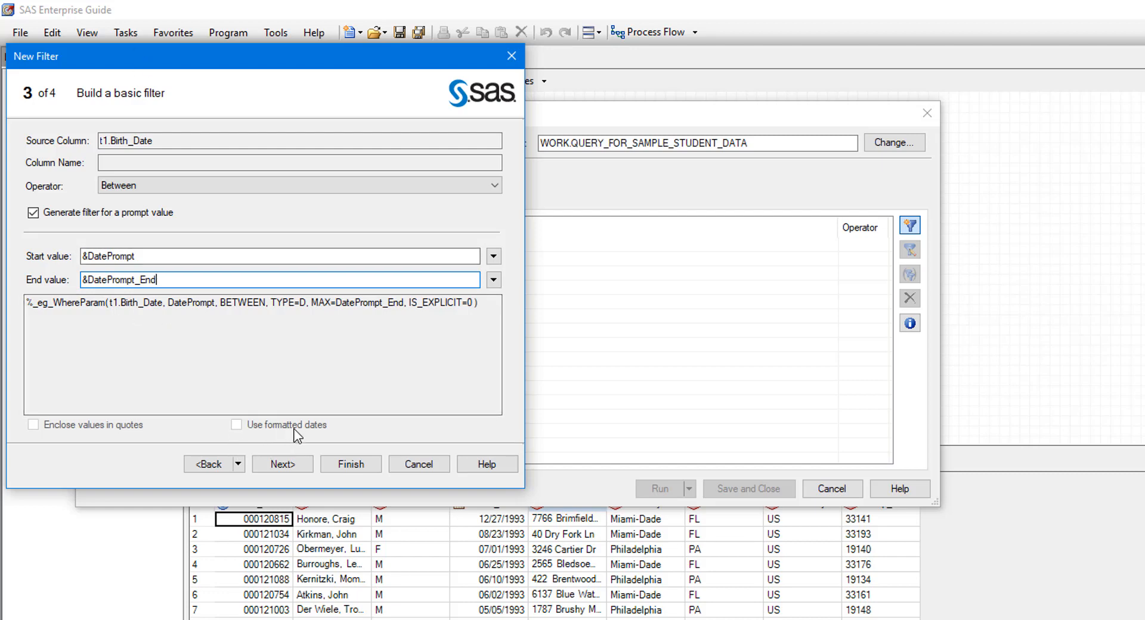
{"action": "left_click", "coordinate": [308, 470]}
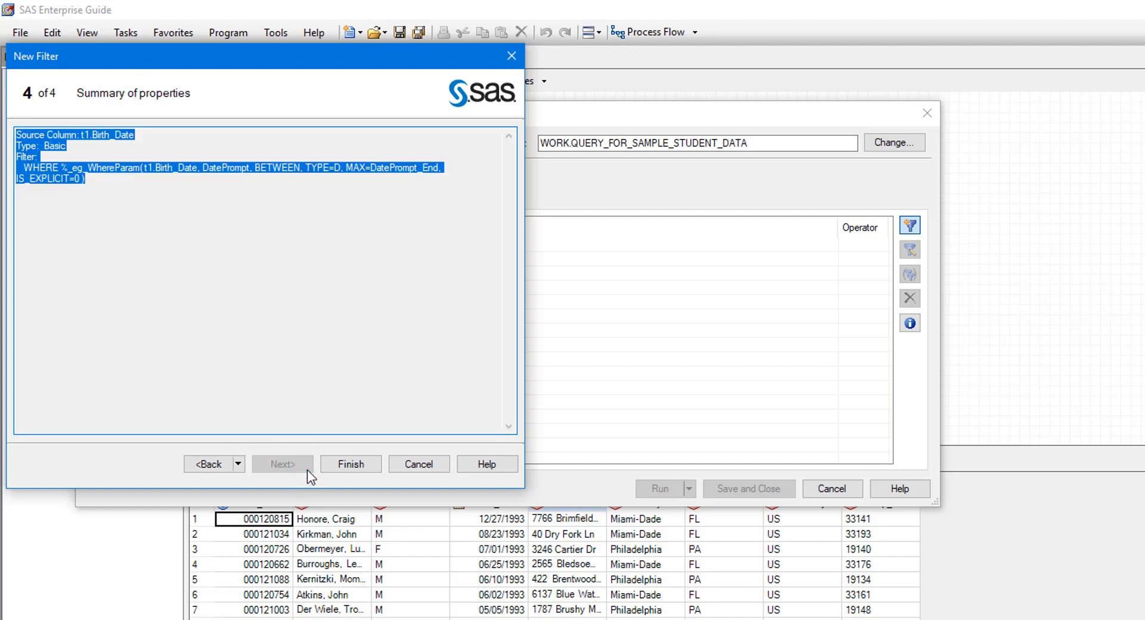
{"action": "left_click", "coordinate": [335, 464]}
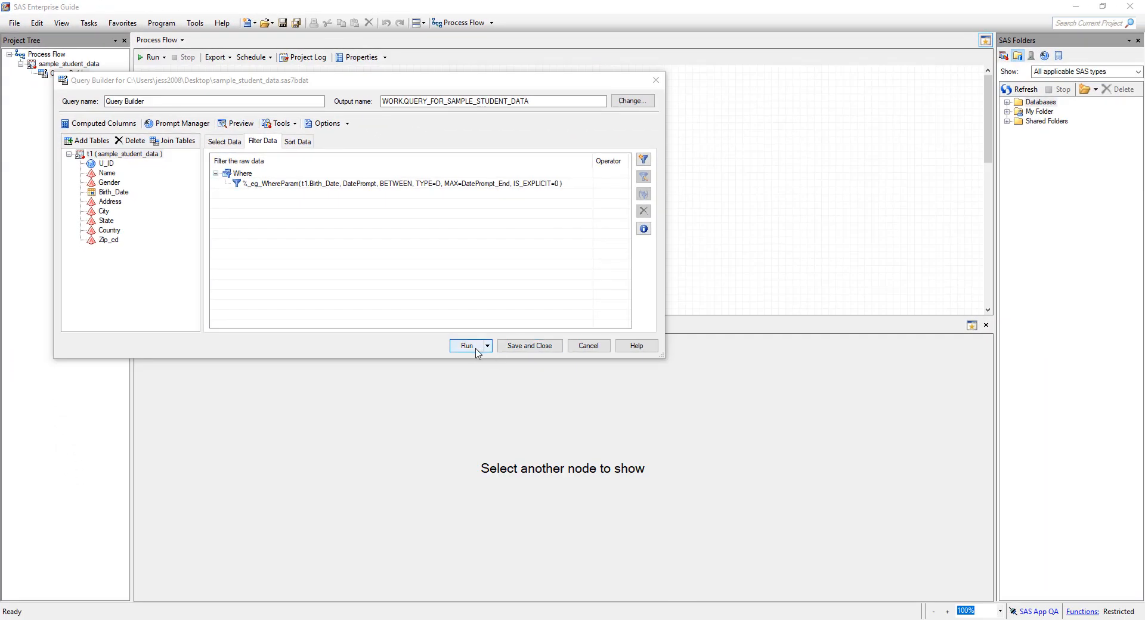
Step: Run the query with the birthdate time period prompt set to N years ago, with N as 27
{"action": "left_click", "coordinate": [477, 352]}
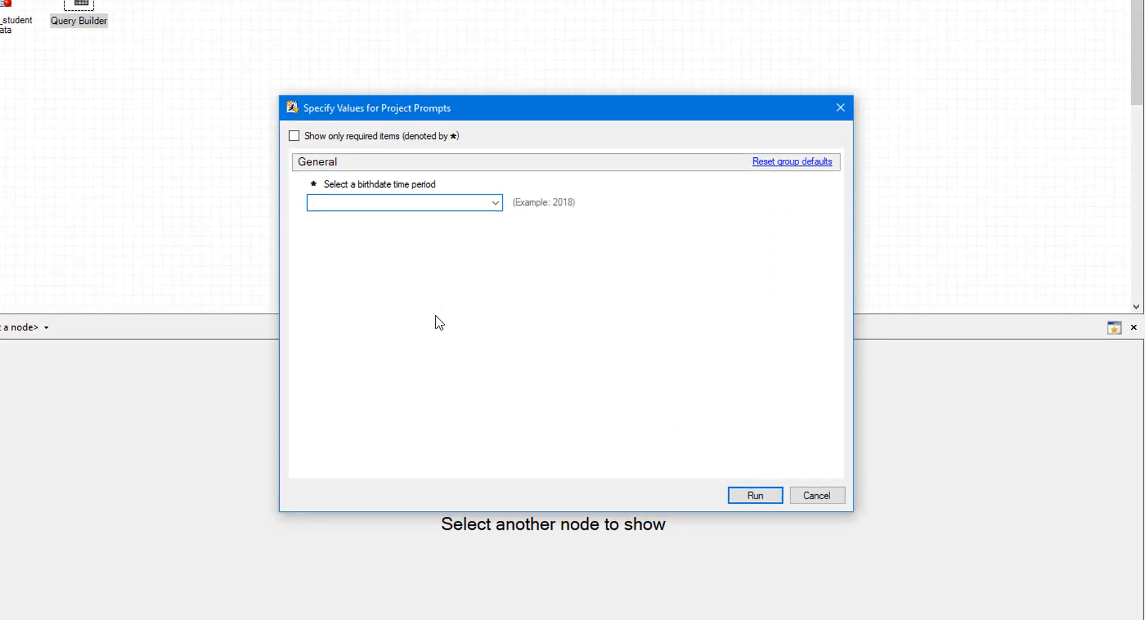
{"action": "left_click", "coordinate": [495, 203]}
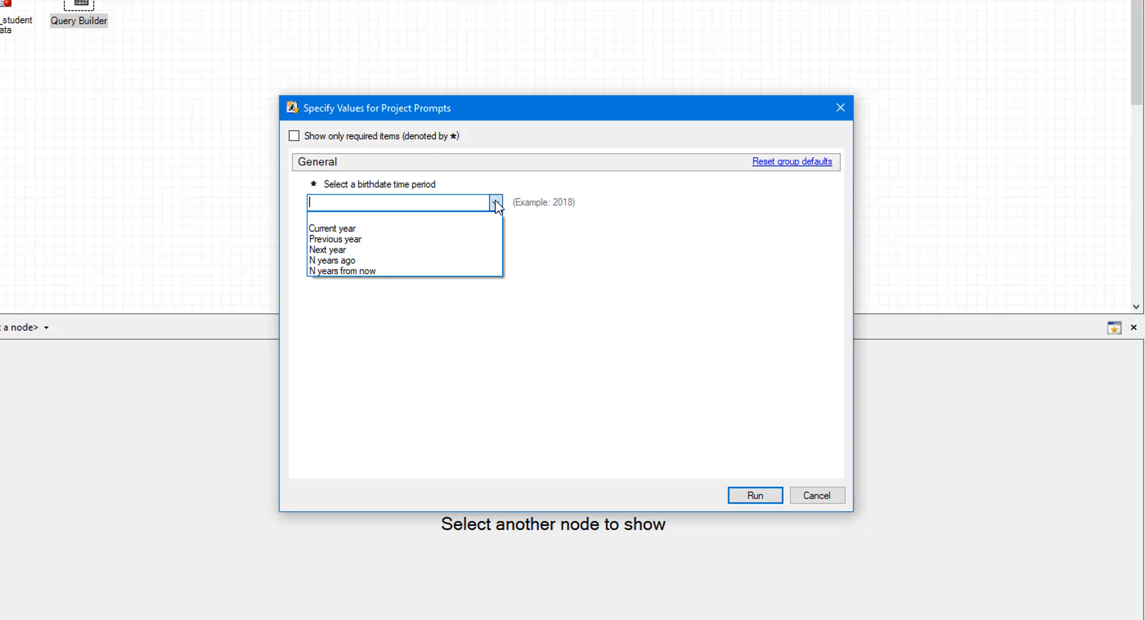
{"action": "left_click", "coordinate": [477, 260]}
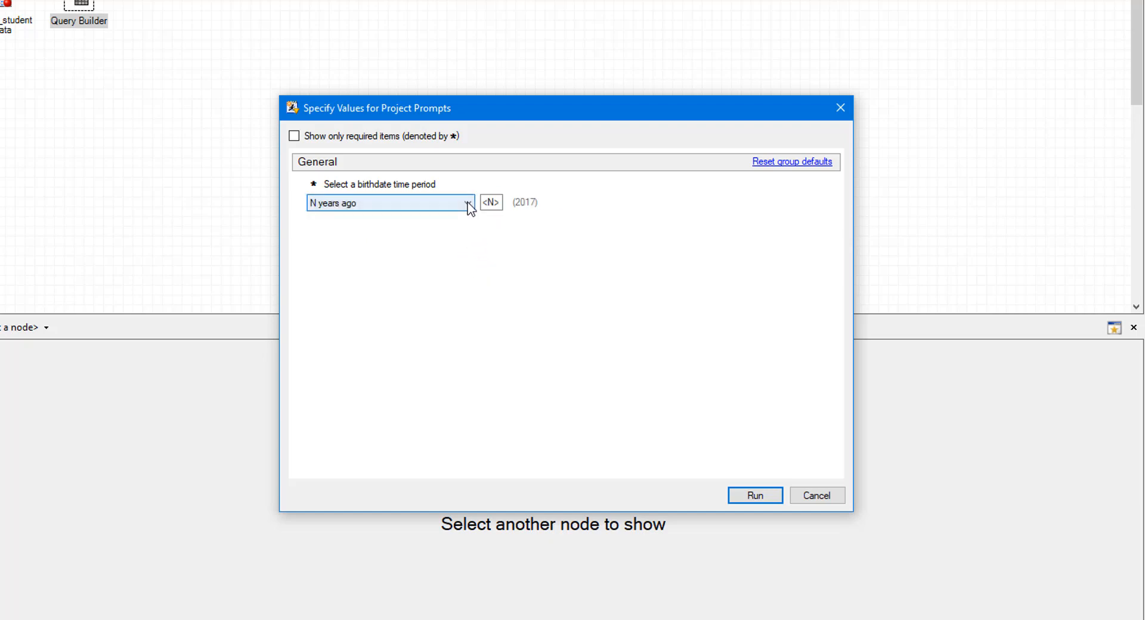
{"action": "left_click", "coordinate": [497, 203]}
{"action": "left_click", "coordinate": [497, 203]}
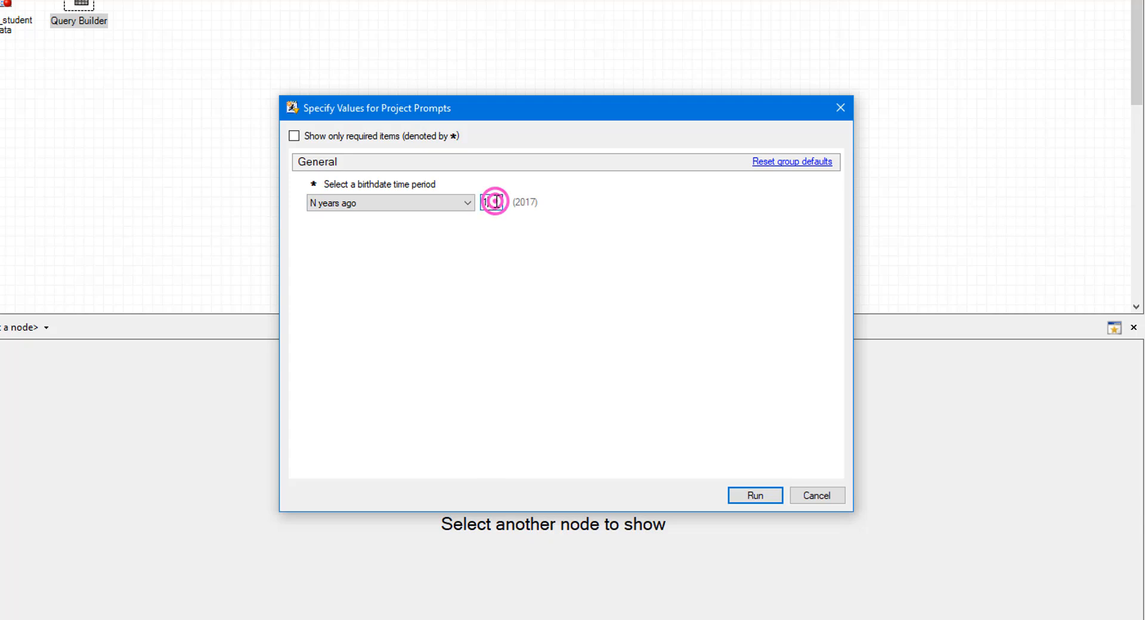
{"action": "type", "text": "1"}
{"action": "key", "text": "BackSpace"}
{"action": "type", "text": "27"}
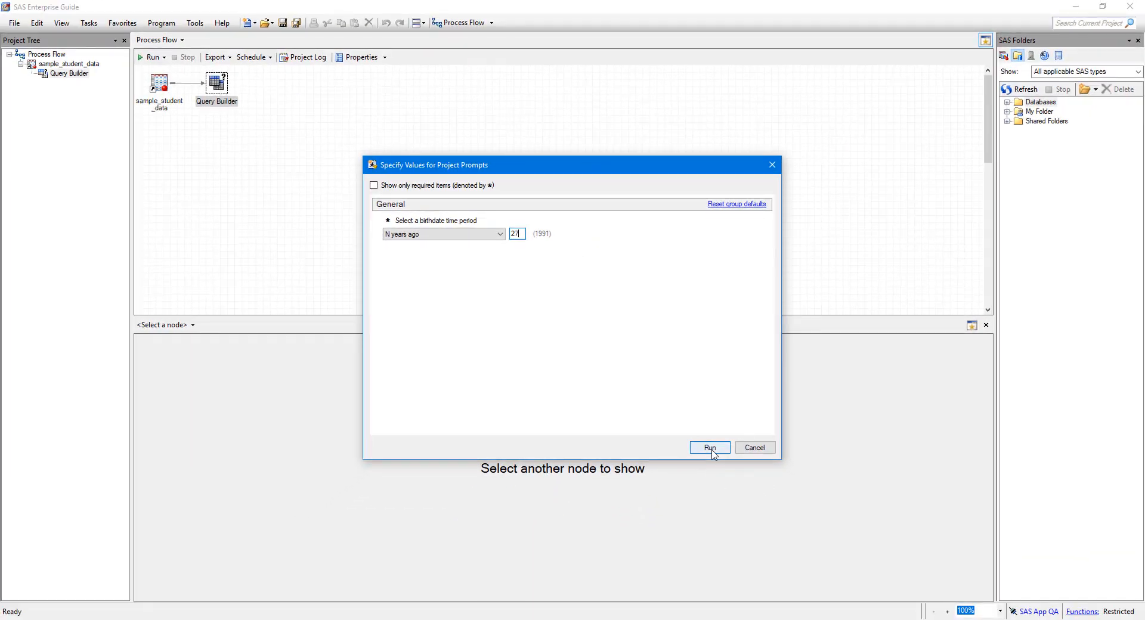
{"action": "left_click", "coordinate": [710, 448]}
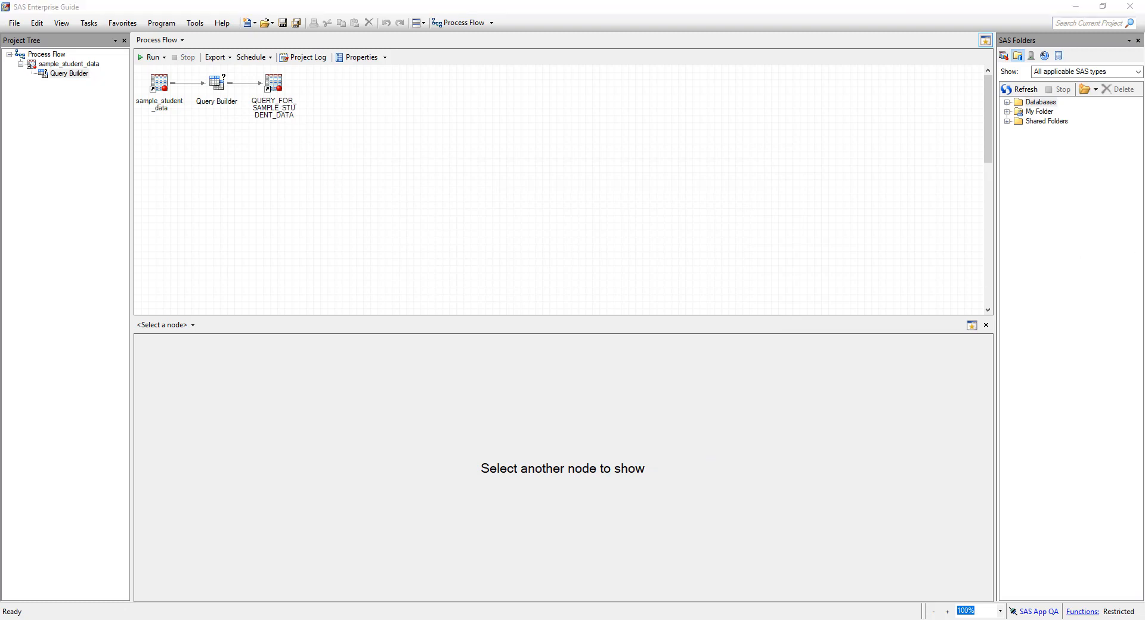
Step: Review the query's output data and log, highlighting the %LET lines that define the DatePrompt macro variables
{"action": "left_click", "coordinate": [276, 83]}
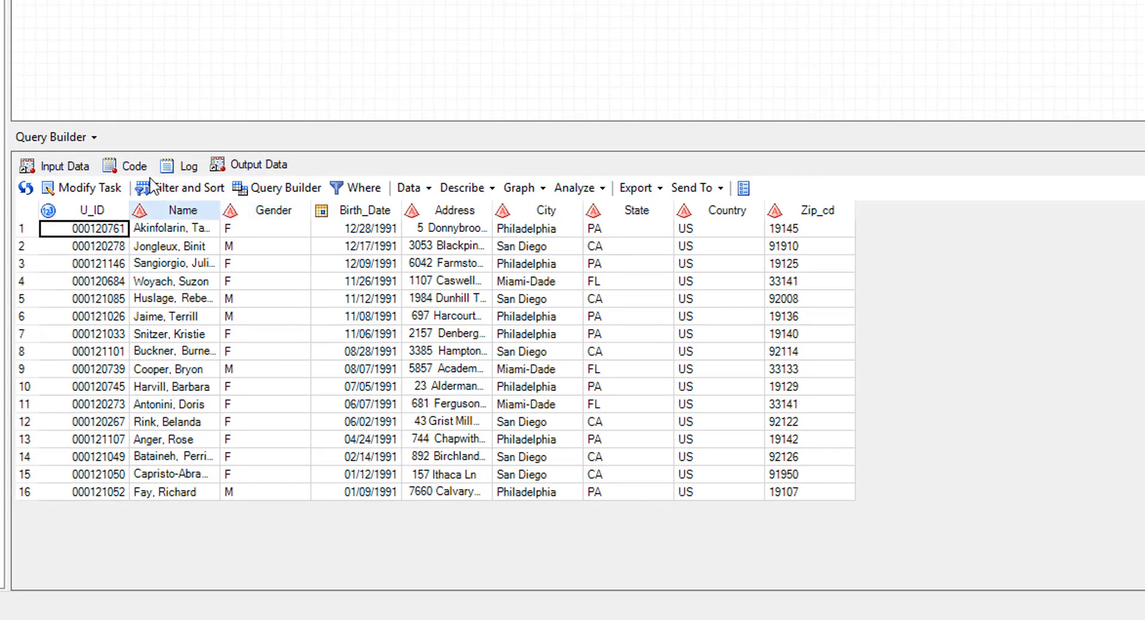
{"action": "left_click", "coordinate": [240, 160]}
{"action": "left_click", "coordinate": [188, 169]}
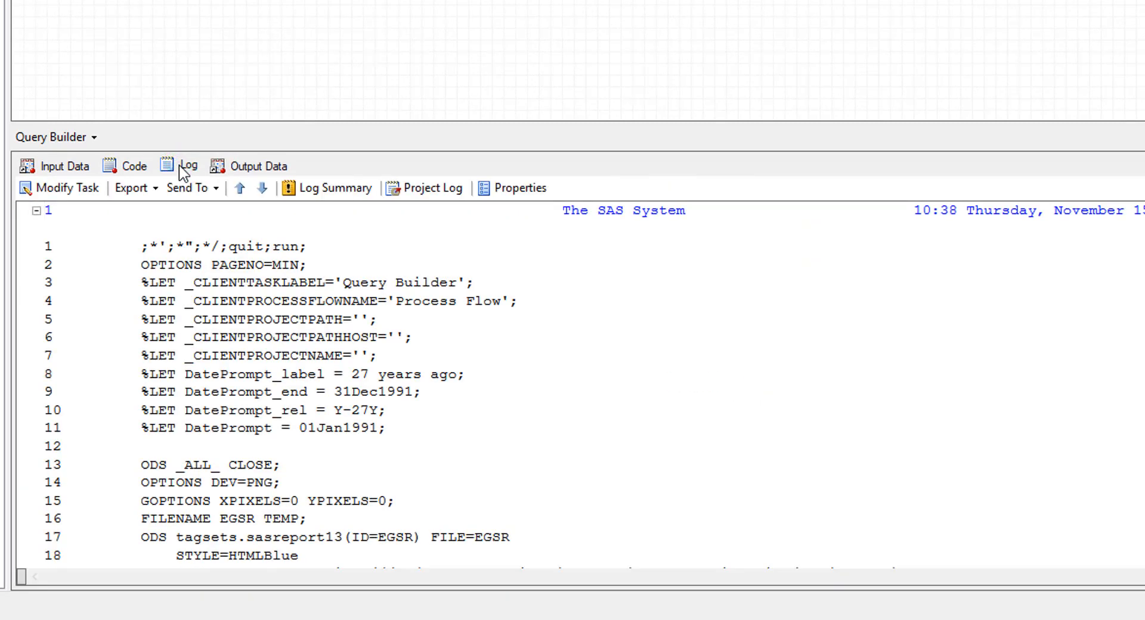
{"action": "left_click_drag", "start_coordinate": [411, 429], "coordinate": [34, 382]}
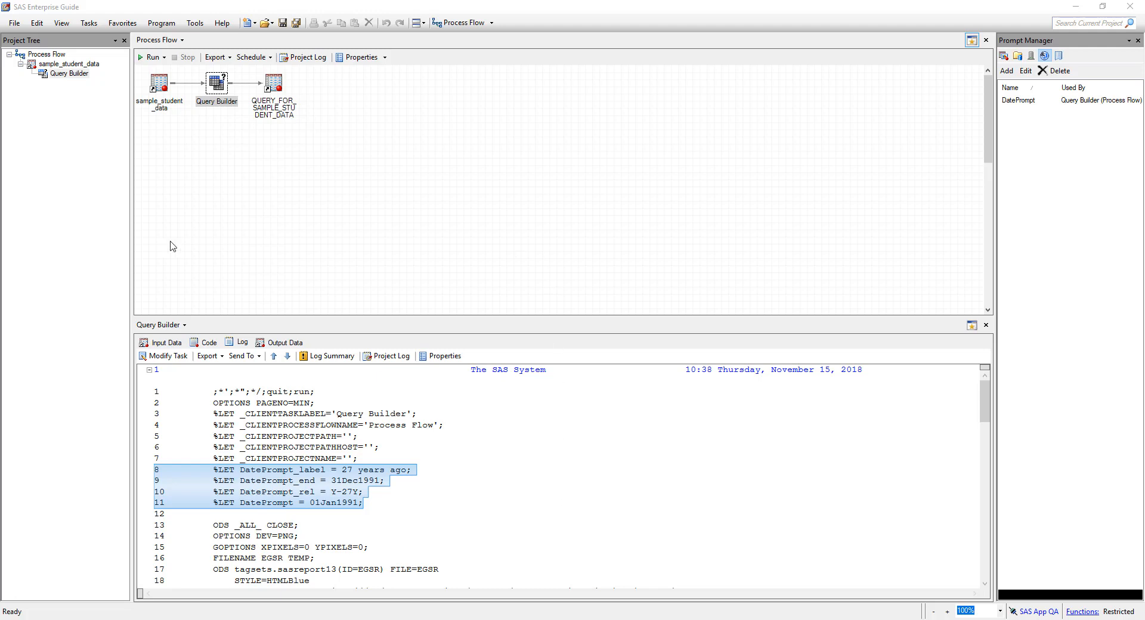
Step: Reopen the query for modification, check the DatePrompt entry in its Prompt Manager, and close the query without saving
{"action": "right_click", "coordinate": [210, 89]}
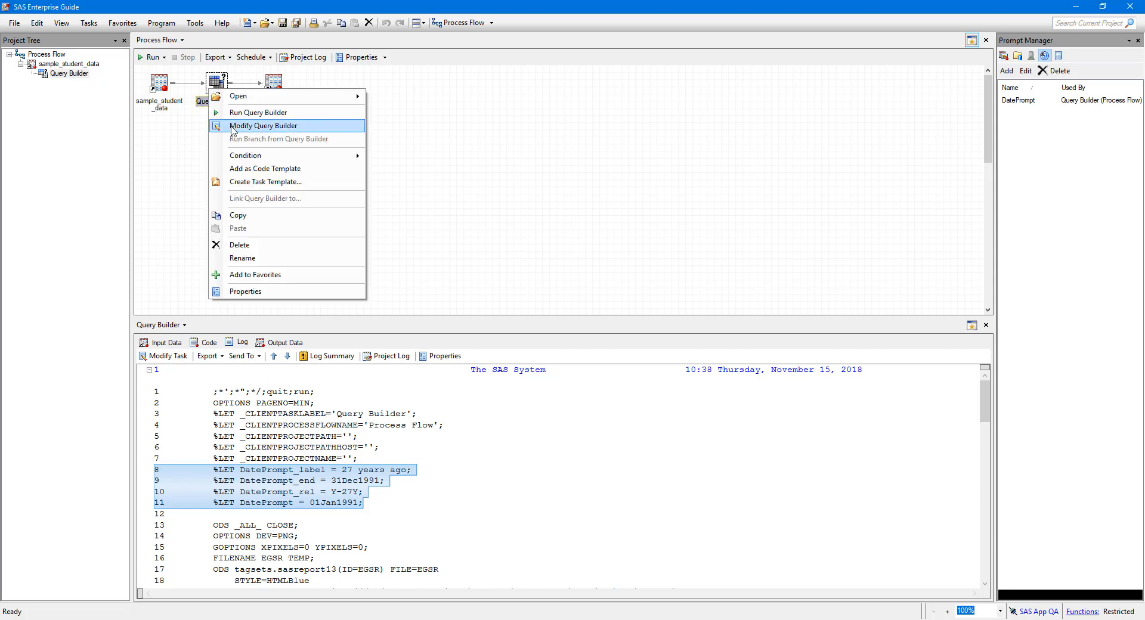
{"action": "left_click", "coordinate": [232, 130]}
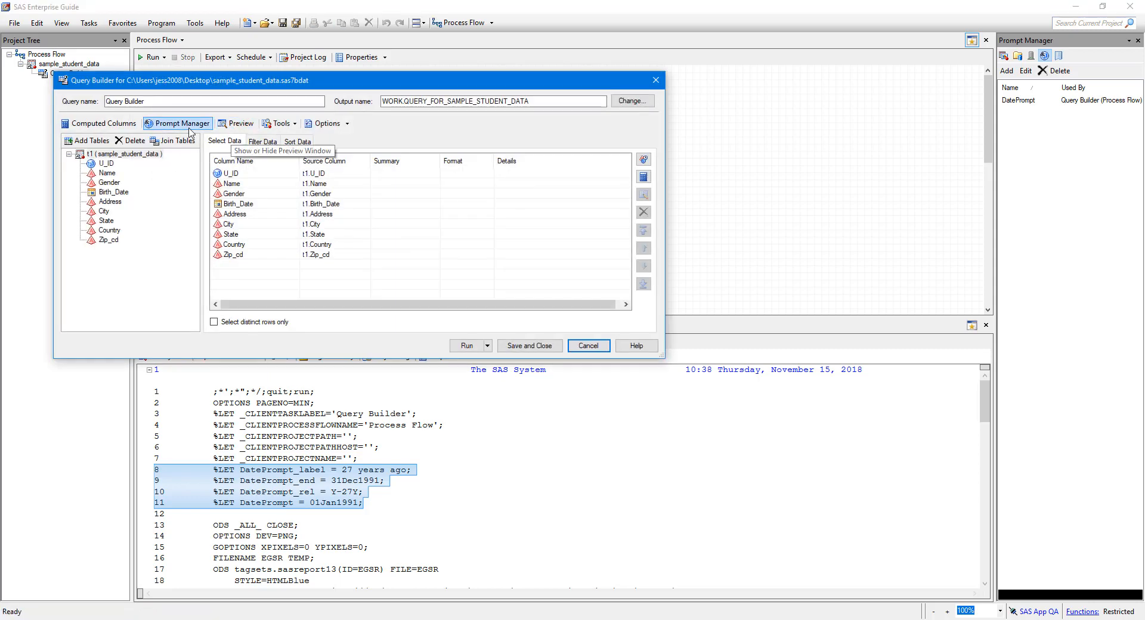
{"action": "left_click", "coordinate": [177, 123]}
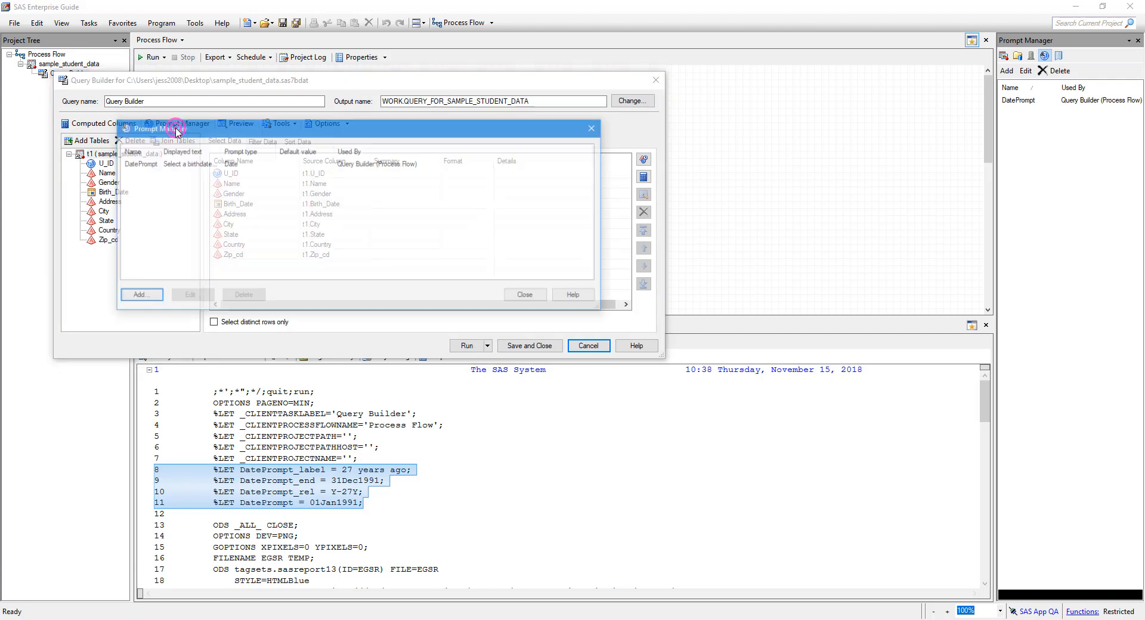
{"action": "left_click", "coordinate": [178, 163]}
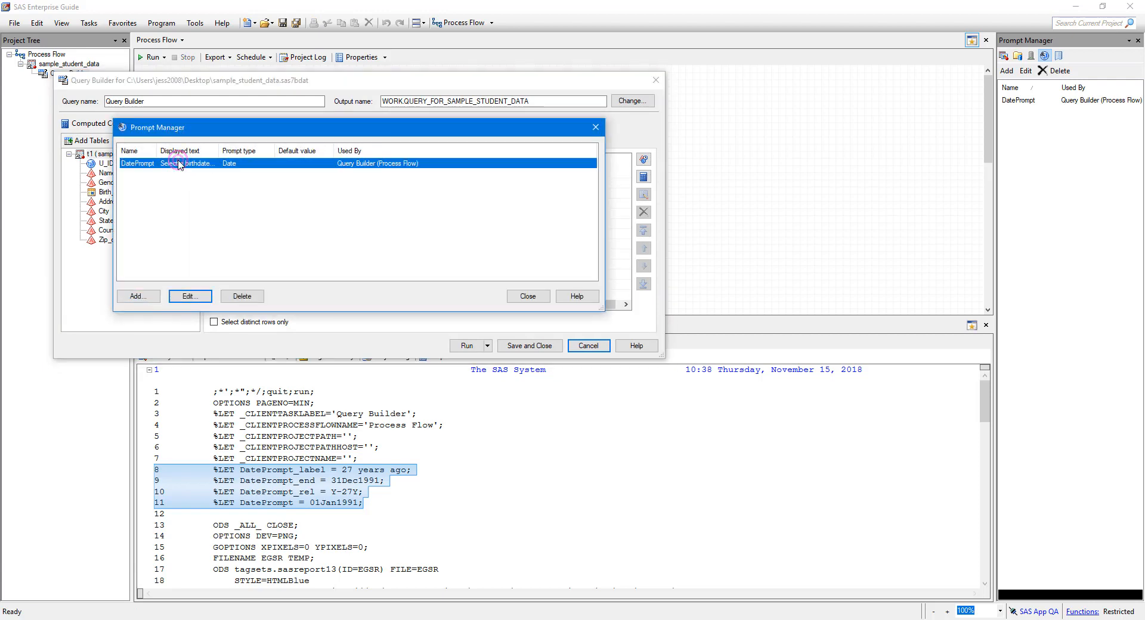
{"action": "left_click", "coordinate": [528, 296]}
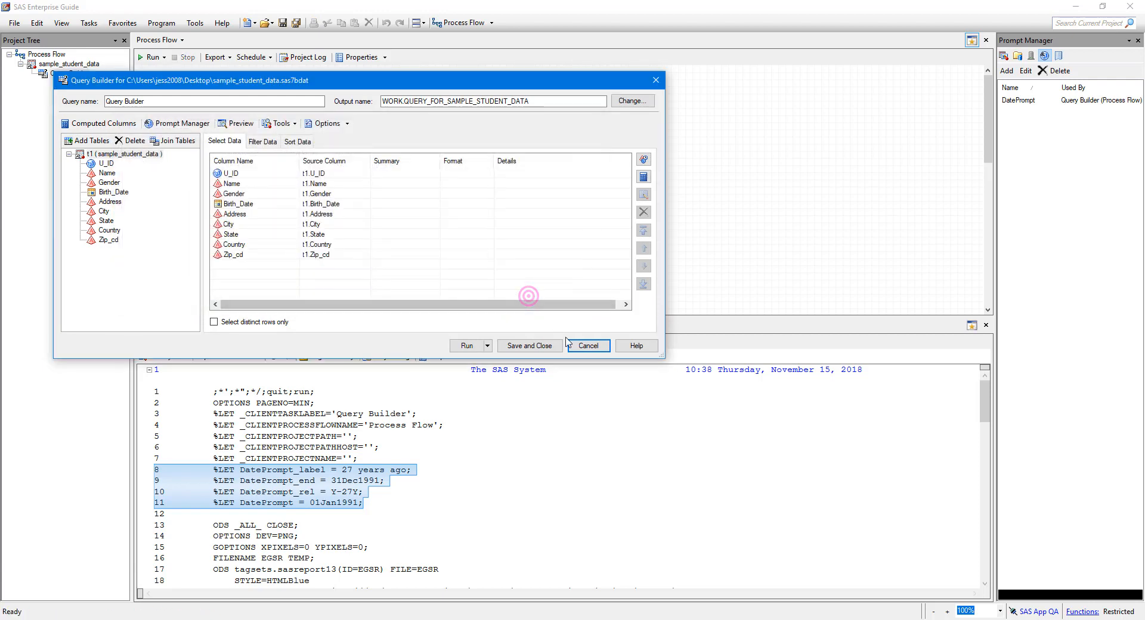
{"action": "left_click", "coordinate": [588, 346]}
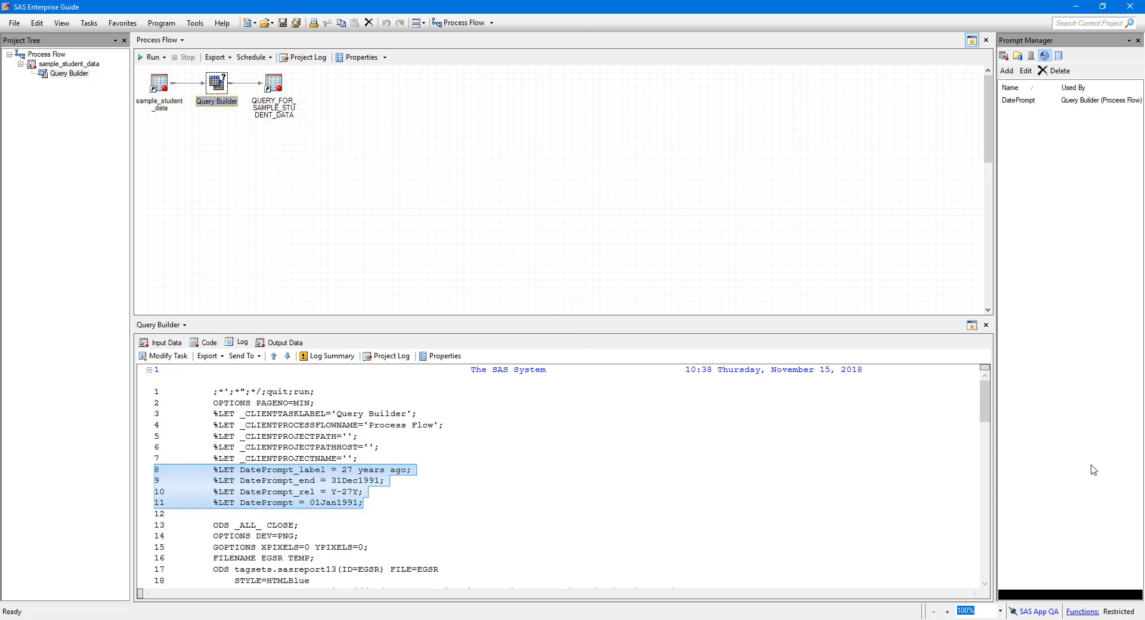
Step: Bring up the project-level Prompt Manager and open the DatePrompt prompt for editing, accepting the warning about the query that uses it
{"action": "left_click", "coordinate": [1018, 58]}
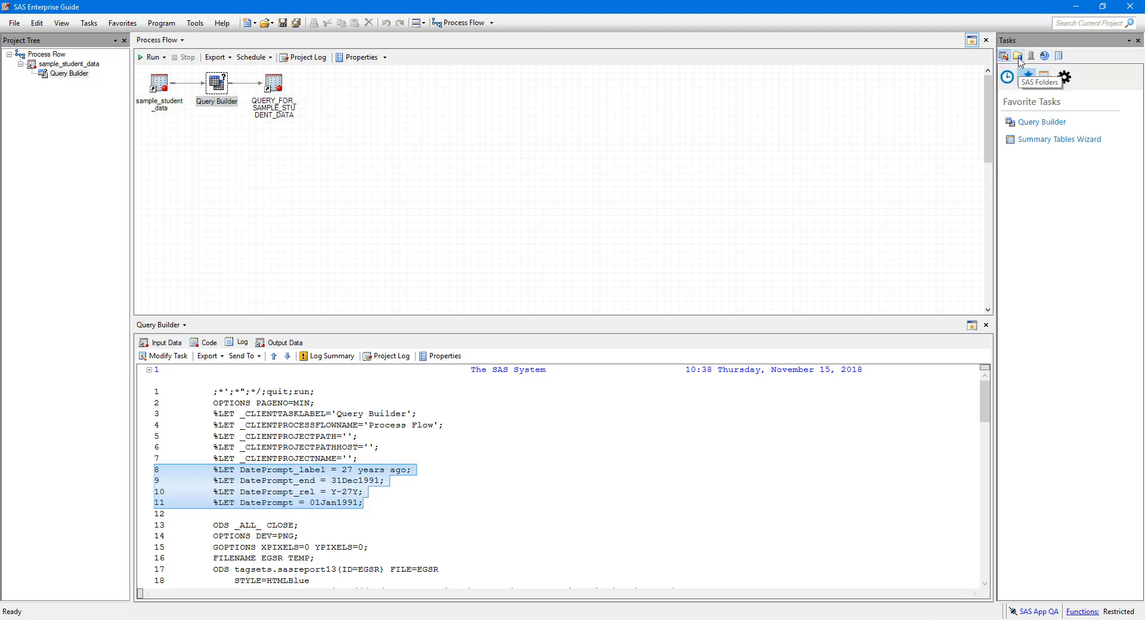
{"action": "left_click", "coordinate": [1018, 58]}
{"action": "left_click", "coordinate": [1031, 57]}
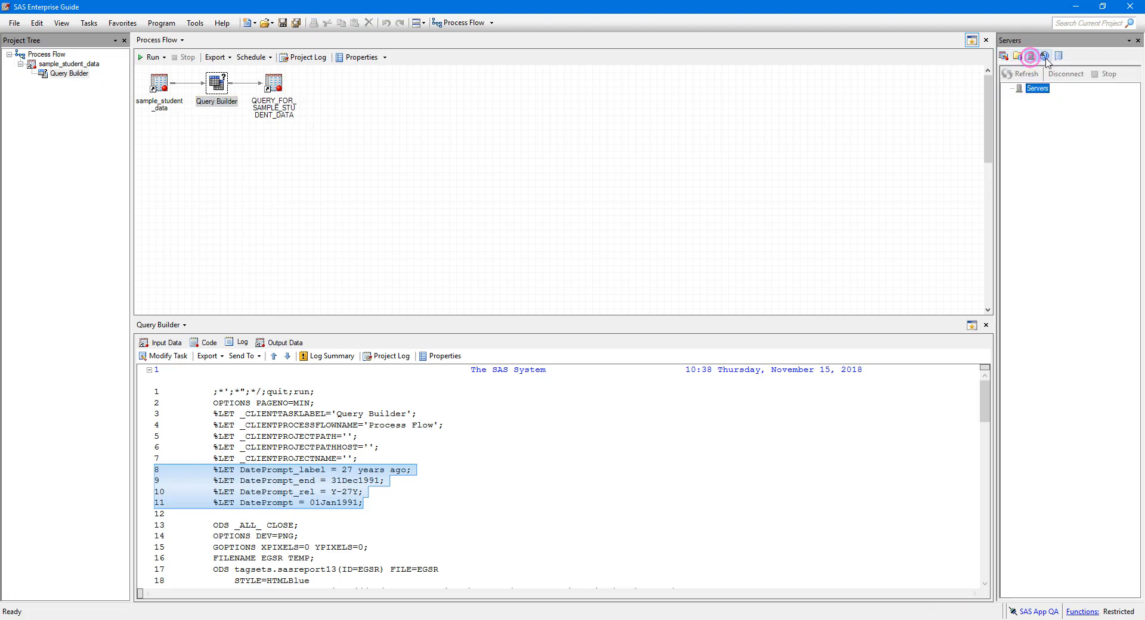
{"action": "left_click", "coordinate": [1045, 56]}
{"action": "mouse_move", "coordinate": [1044, 109]}
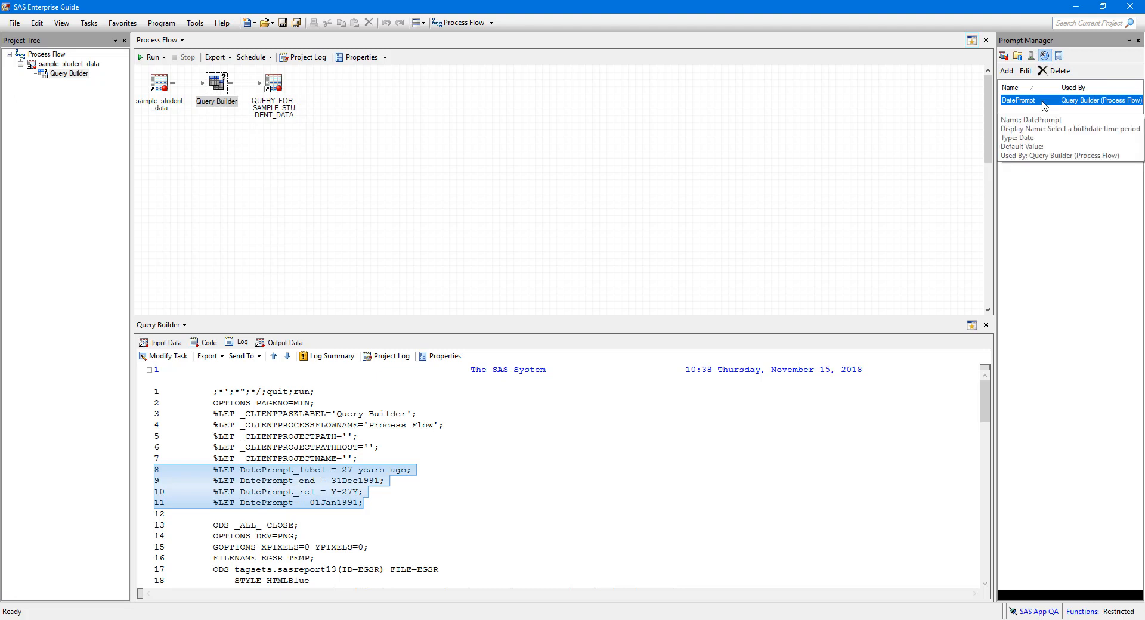
{"action": "right_click", "coordinate": [1044, 105]}
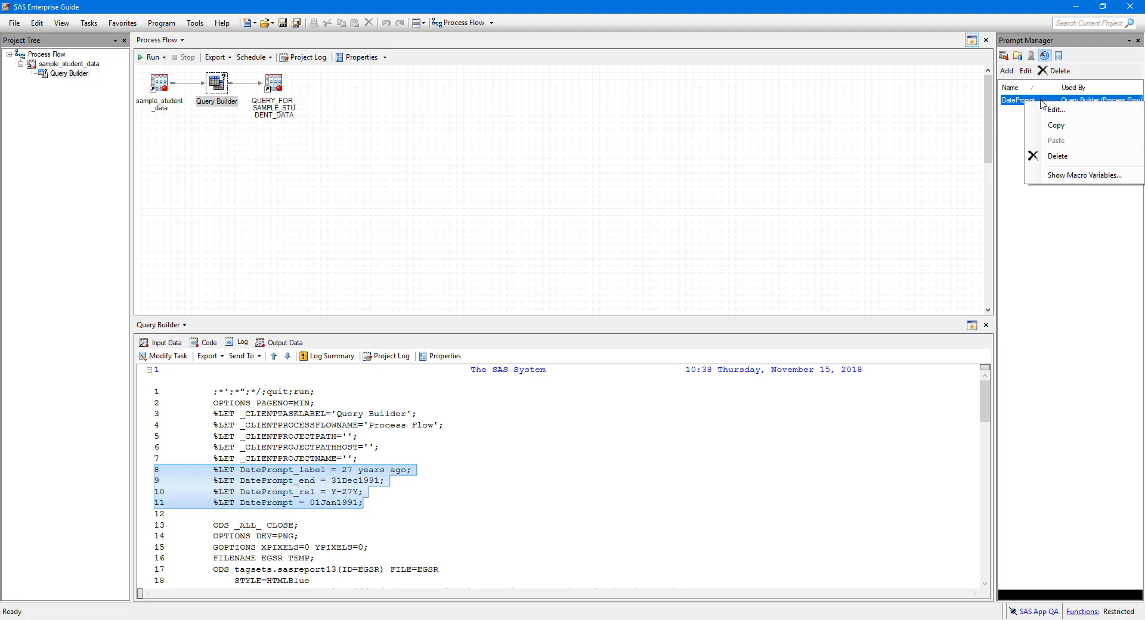
{"action": "left_click", "coordinate": [1051, 109]}
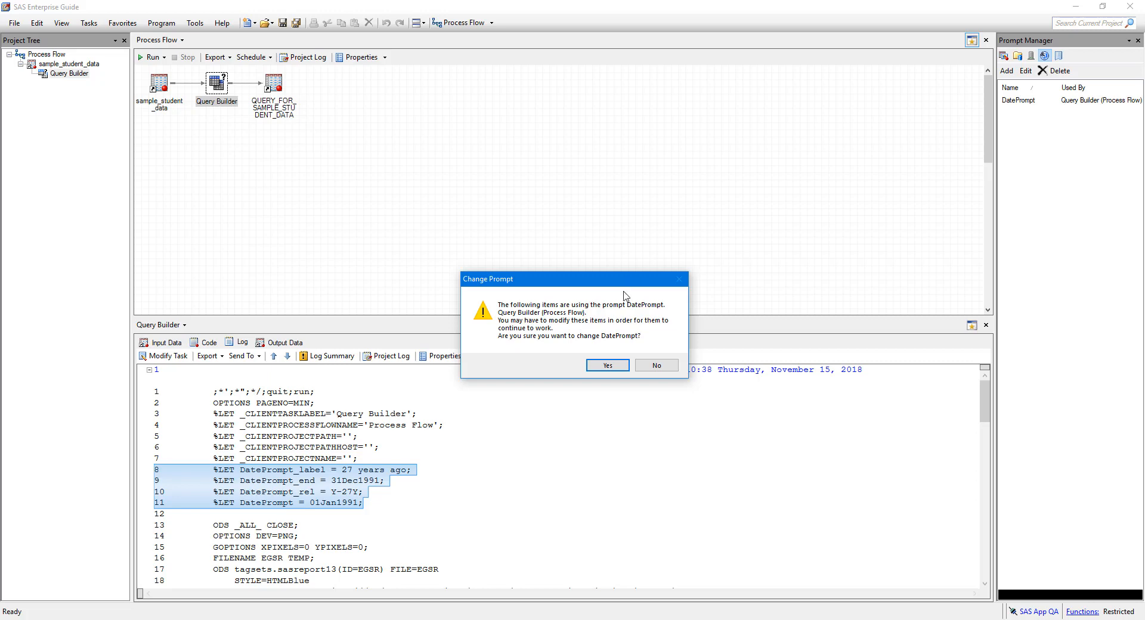
{"action": "left_click", "coordinate": [611, 365]}
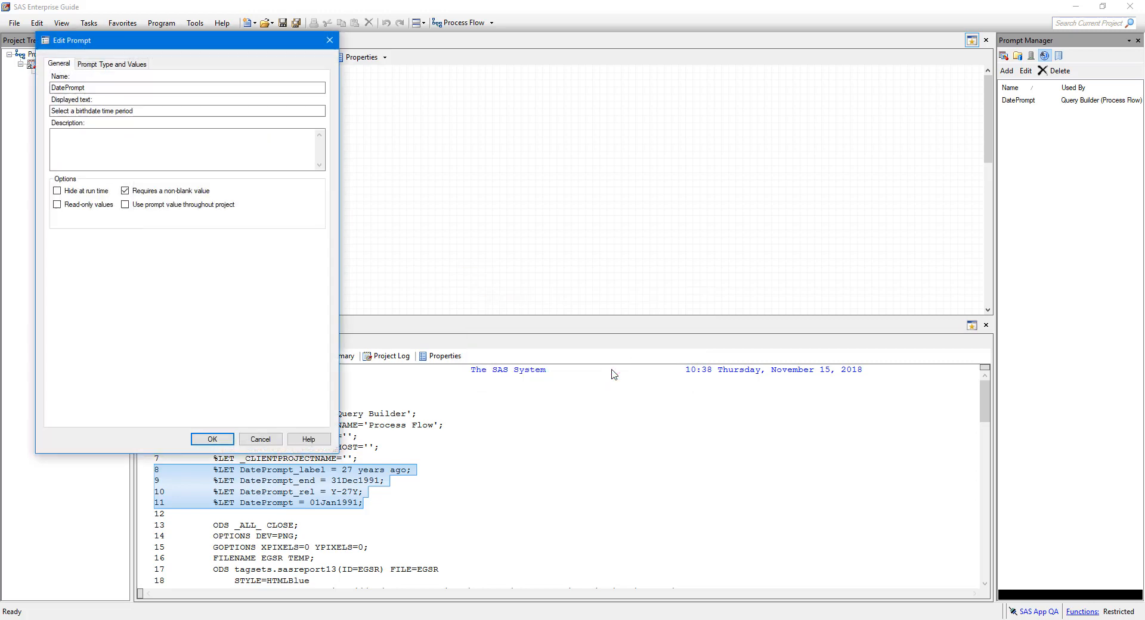
{"action": "left_click_drag", "start_coordinate": [210, 40], "coordinate": [560, 80]}
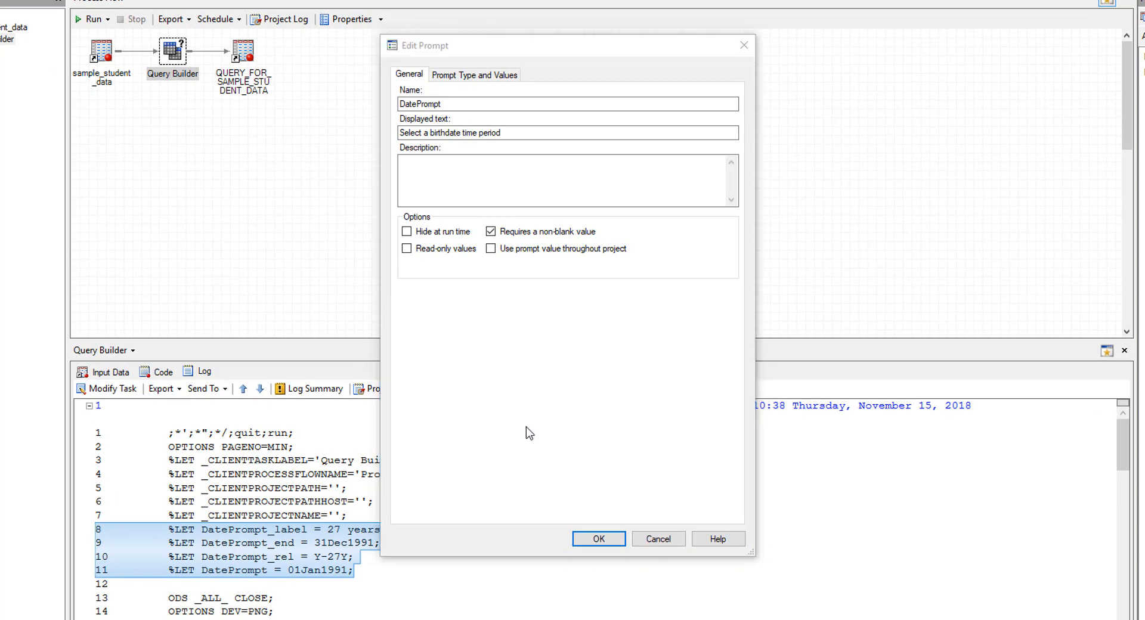
Step: Change DatePrompt's prompt type to Date range with the date type Year, and save the prompt
{"action": "left_click", "coordinate": [477, 75]}
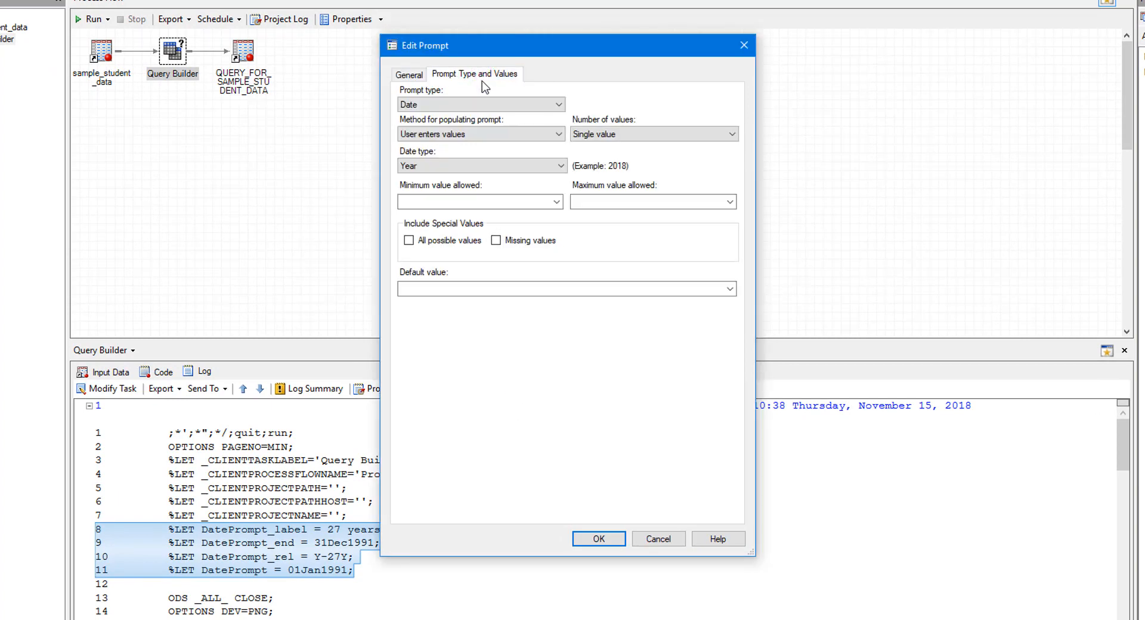
{"action": "left_click", "coordinate": [487, 110]}
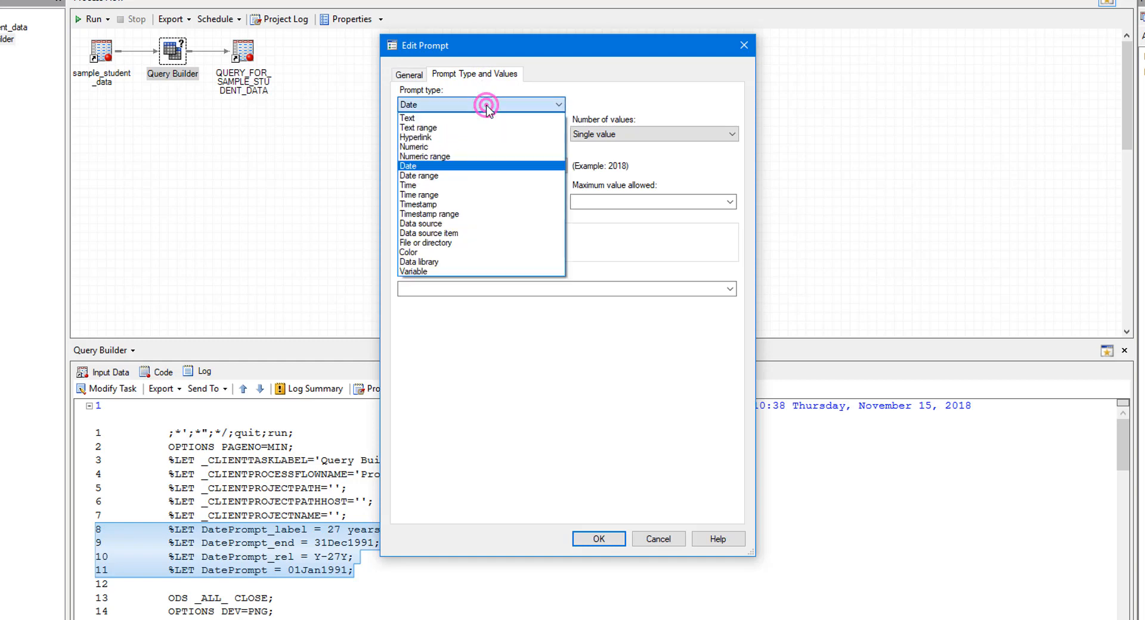
{"action": "left_click", "coordinate": [492, 176]}
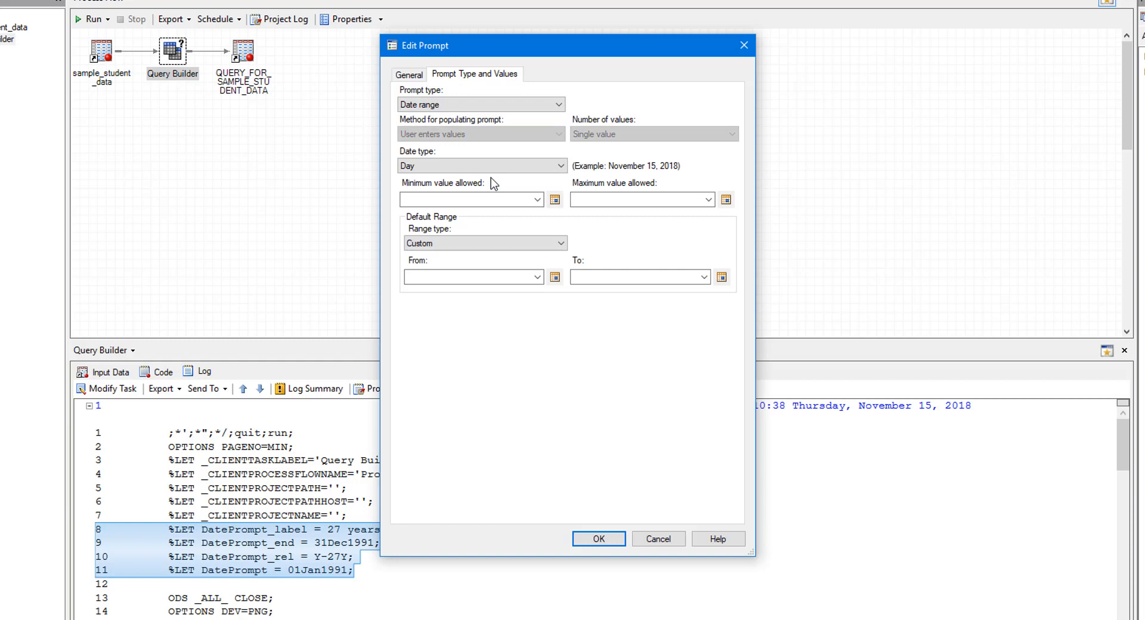
{"action": "left_click", "coordinate": [481, 167]}
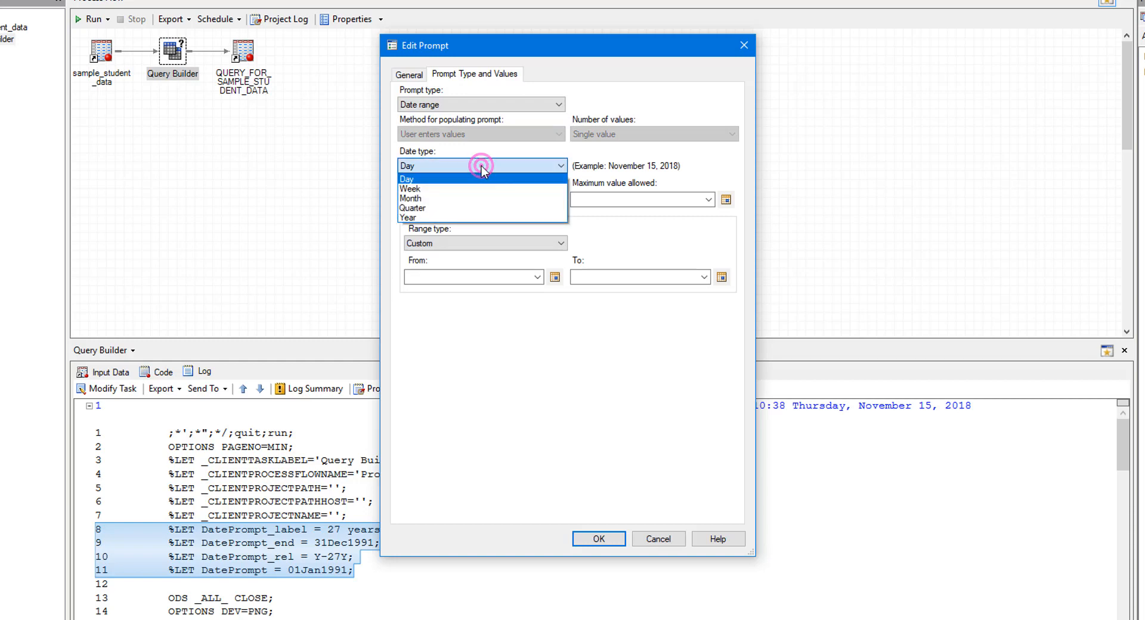
{"action": "left_click", "coordinate": [492, 216]}
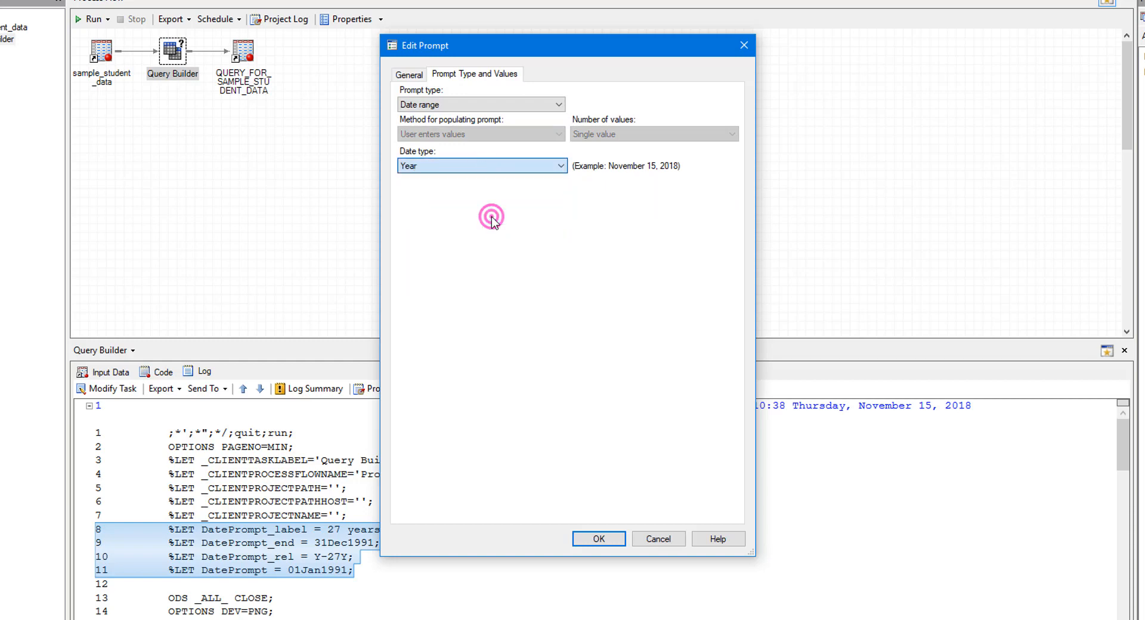
{"action": "left_click", "coordinate": [592, 540]}
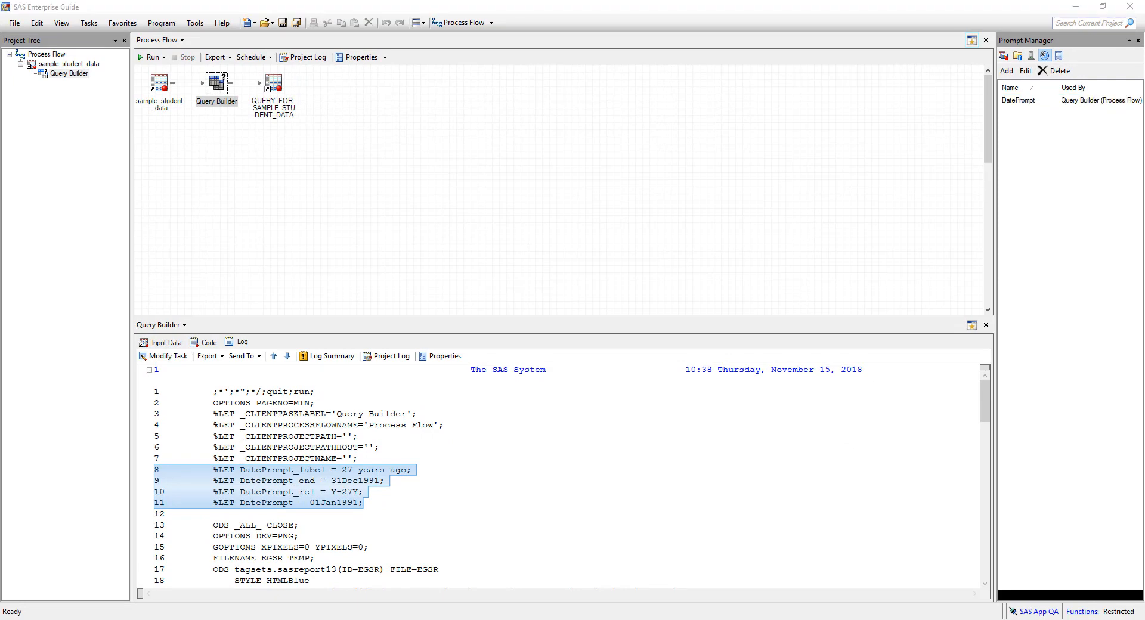
Step: Reopen the query in the process flow for modification and open its existing Birth_Date filter for editing
{"action": "right_click", "coordinate": [217, 85]}
{"action": "mouse_move", "coordinate": [225, 98]}
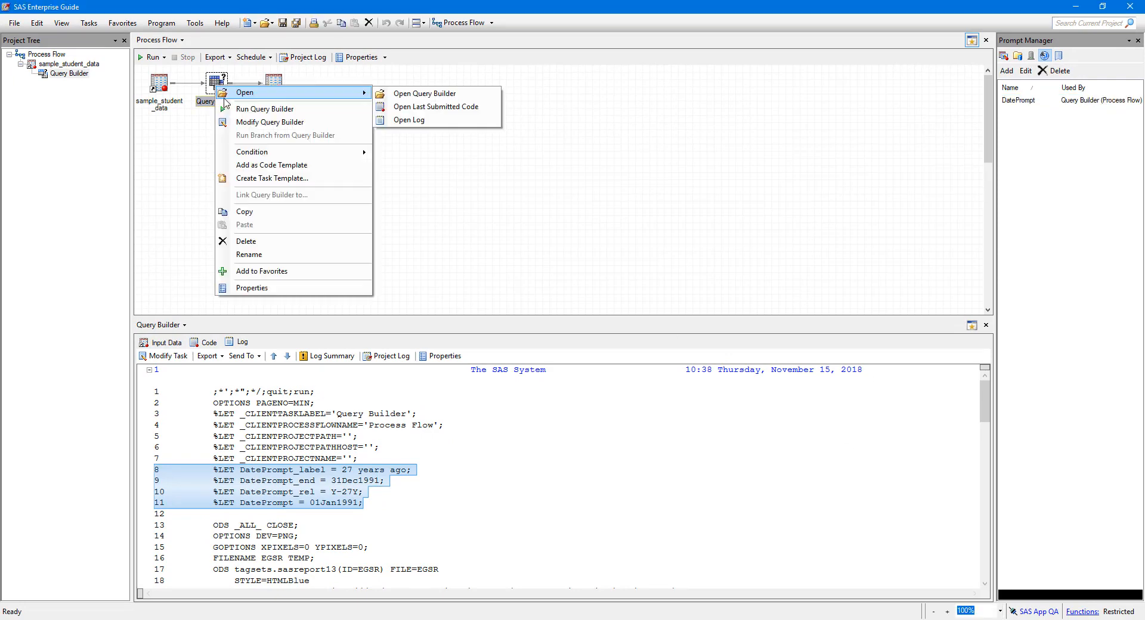
{"action": "left_click", "coordinate": [245, 121]}
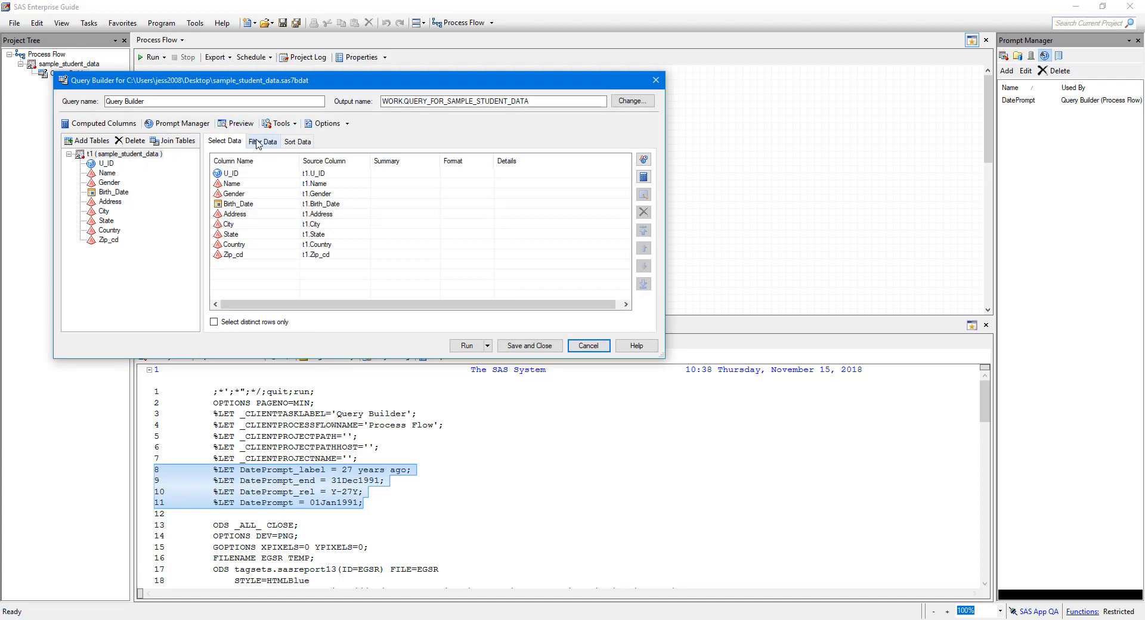
{"action": "left_click", "coordinate": [257, 144]}
{"action": "left_click", "coordinate": [293, 185]}
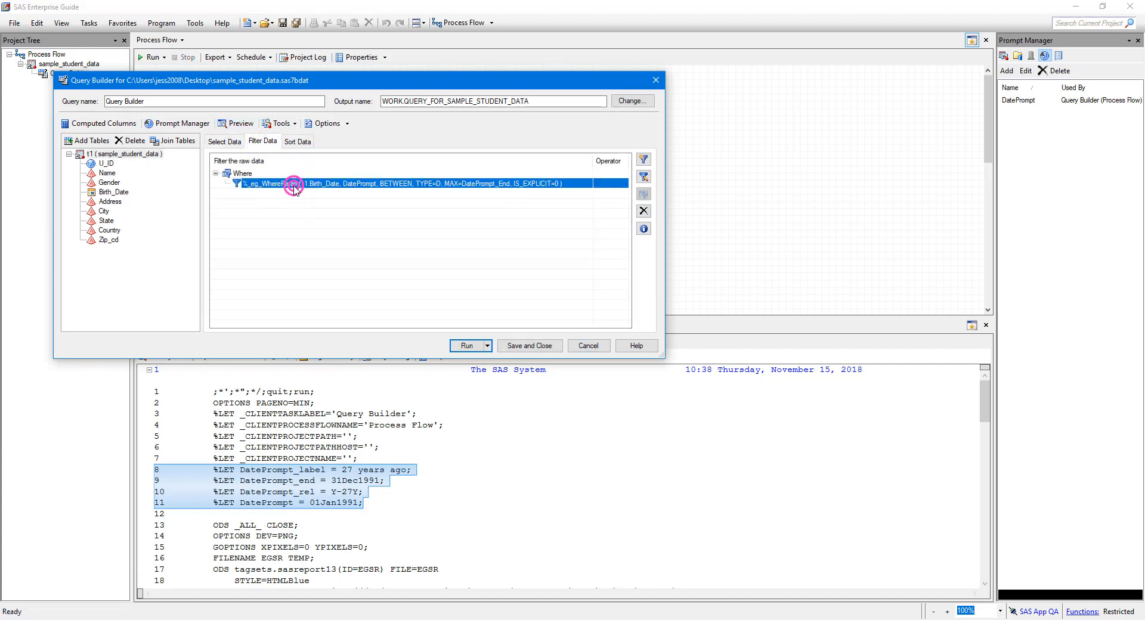
{"action": "double_click", "coordinate": [295, 186]}
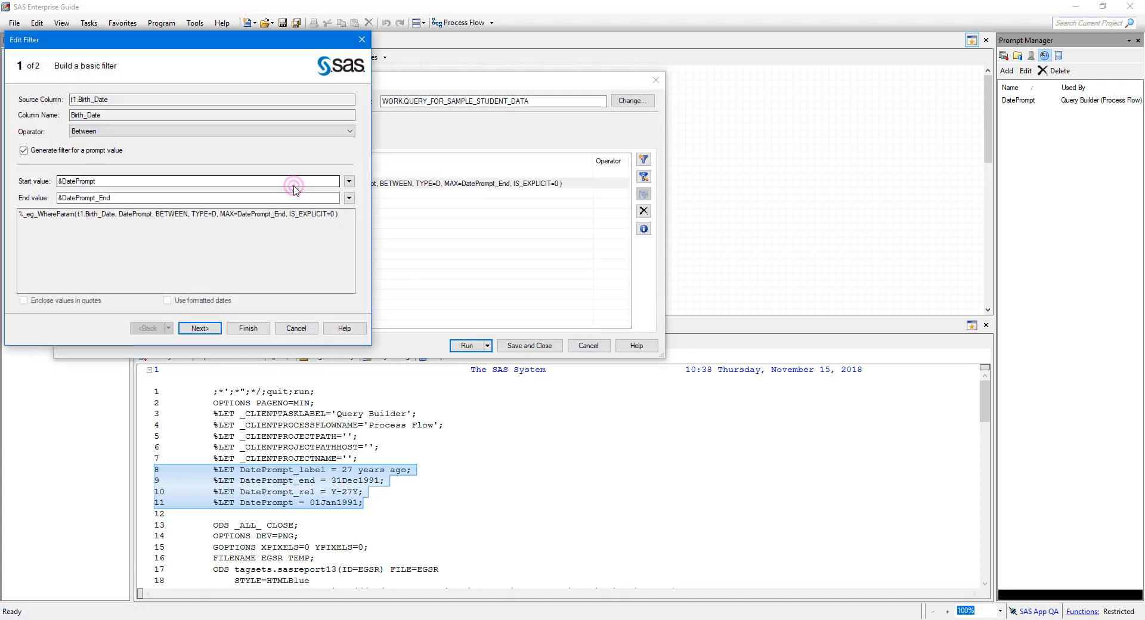
{"action": "left_click_drag", "start_coordinate": [209, 53], "coordinate": [533, 176]}
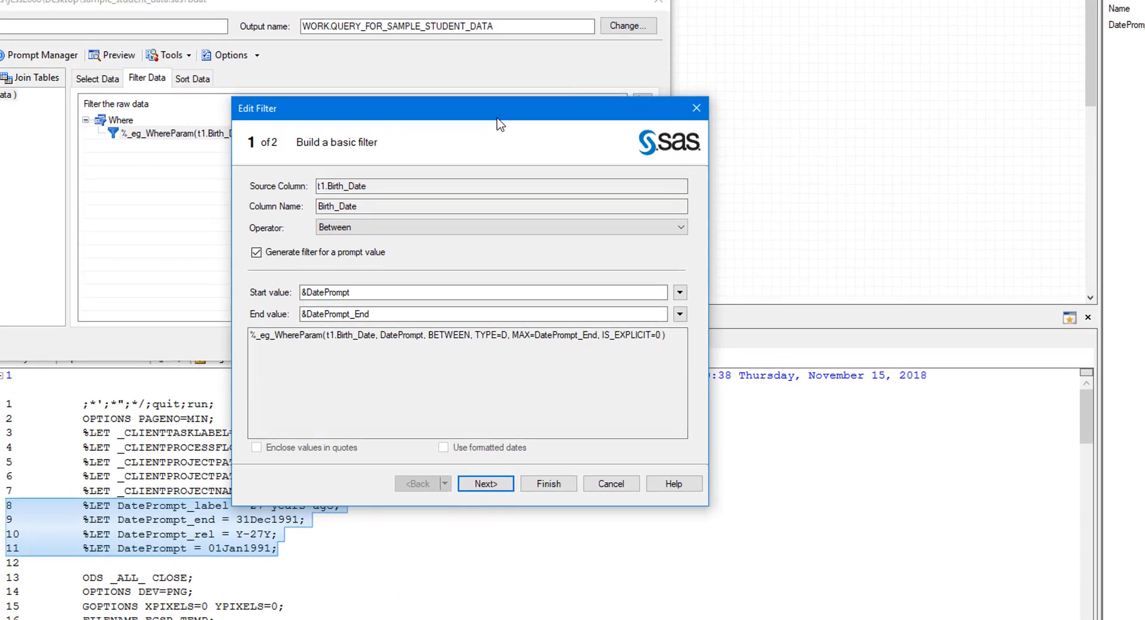
Step: Set the Birth_Date filter's operator to In a range with the value &DatePrompt, and finish the filter
{"action": "left_click", "coordinate": [468, 225]}
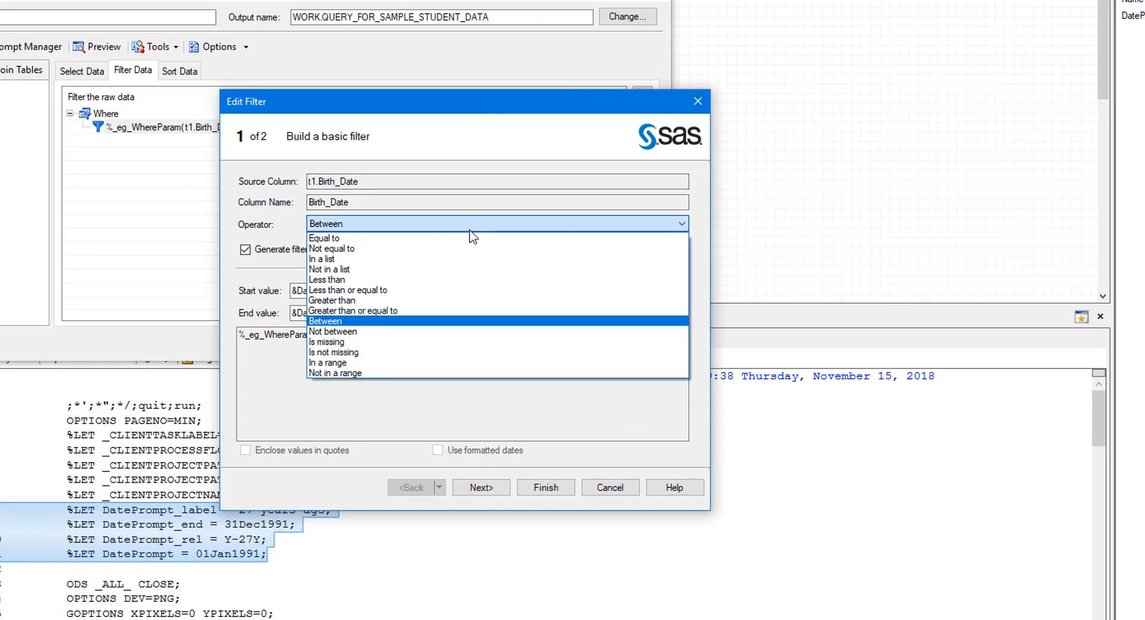
{"action": "left_click", "coordinate": [464, 364]}
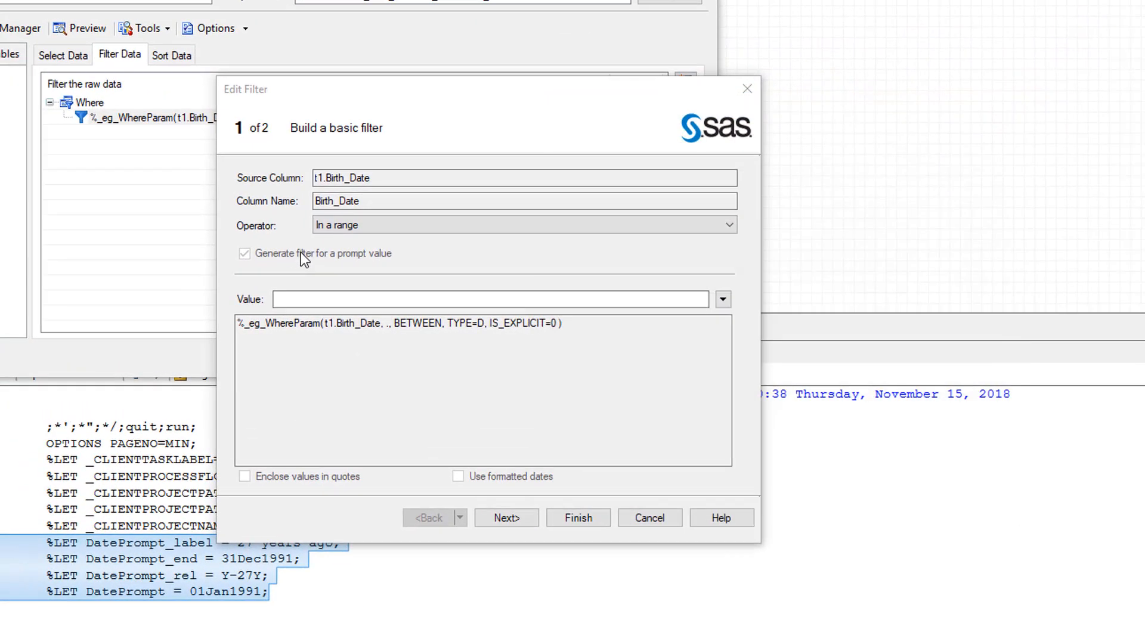
{"action": "left_click", "coordinate": [136, 270]}
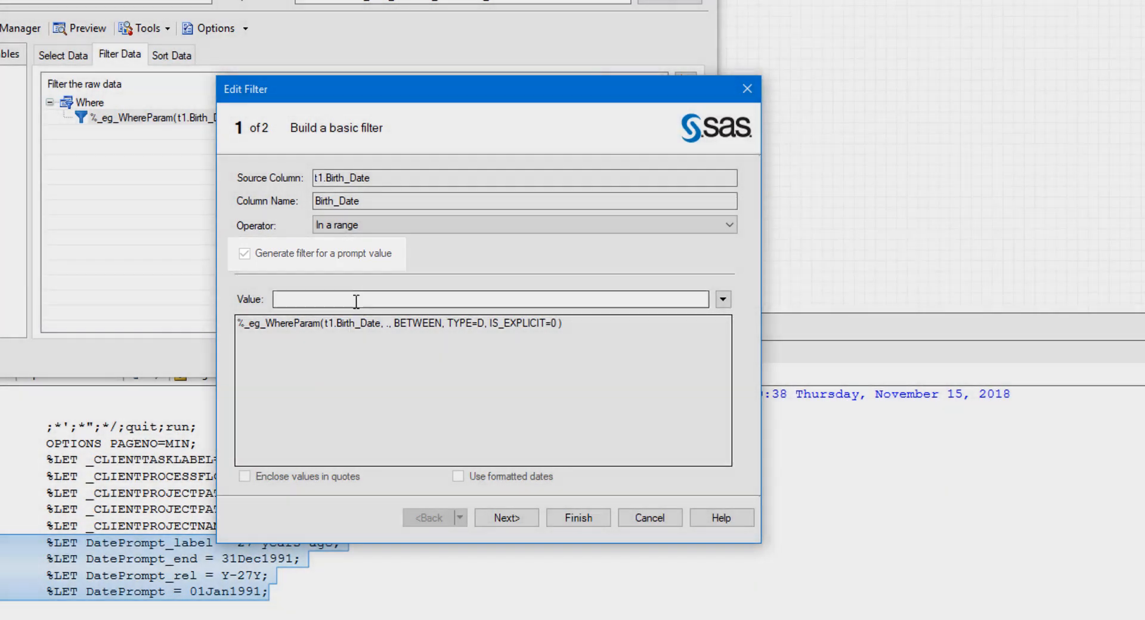
{"action": "left_click", "coordinate": [350, 300]}
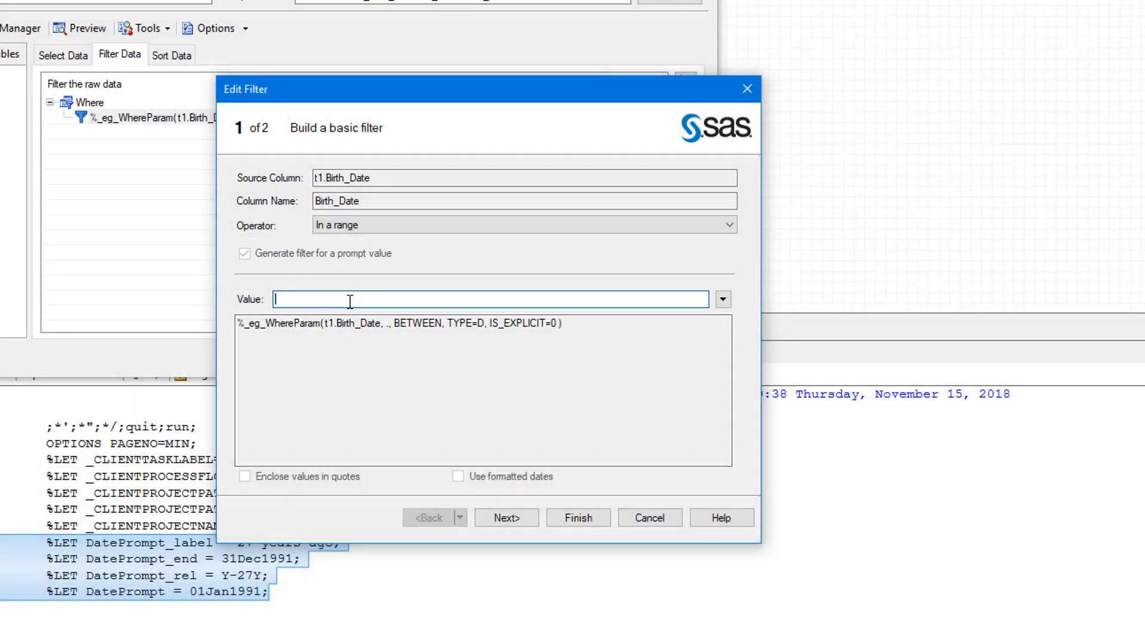
{"action": "type", "text": "&Date"}
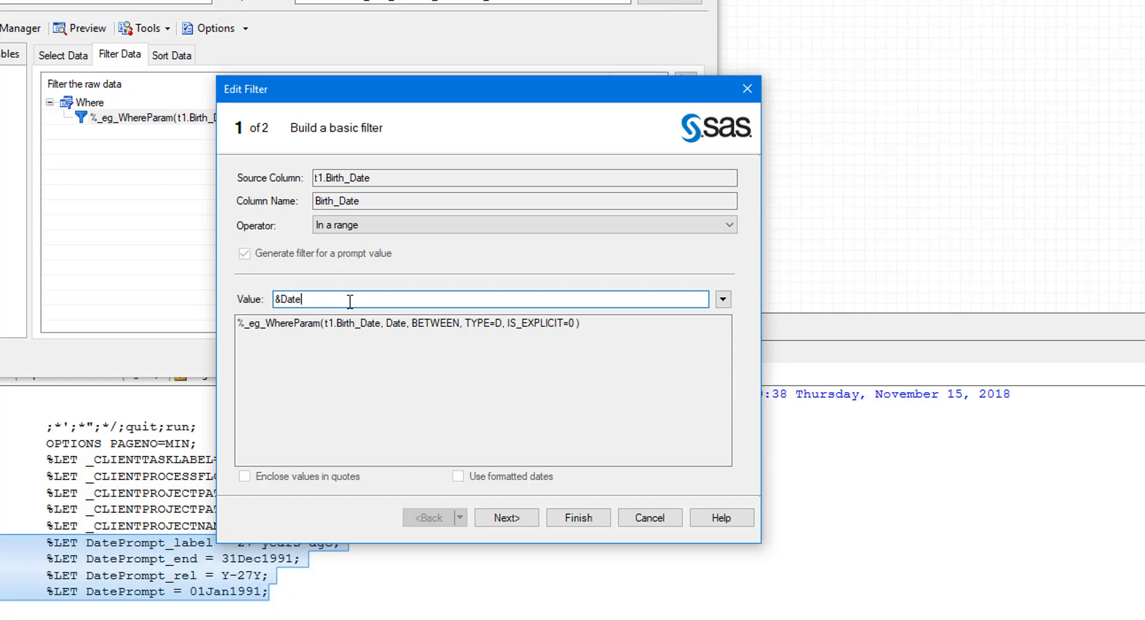
{"action": "type", "text": "Prompt"}
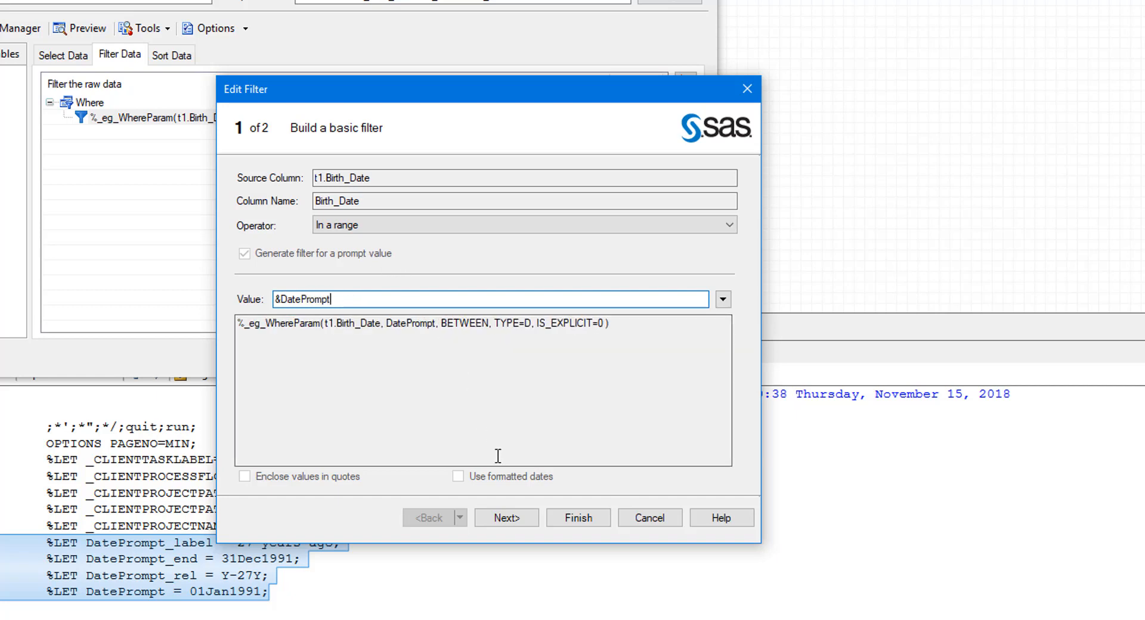
{"action": "left_click", "coordinate": [515, 518]}
{"action": "left_click", "coordinate": [567, 514]}
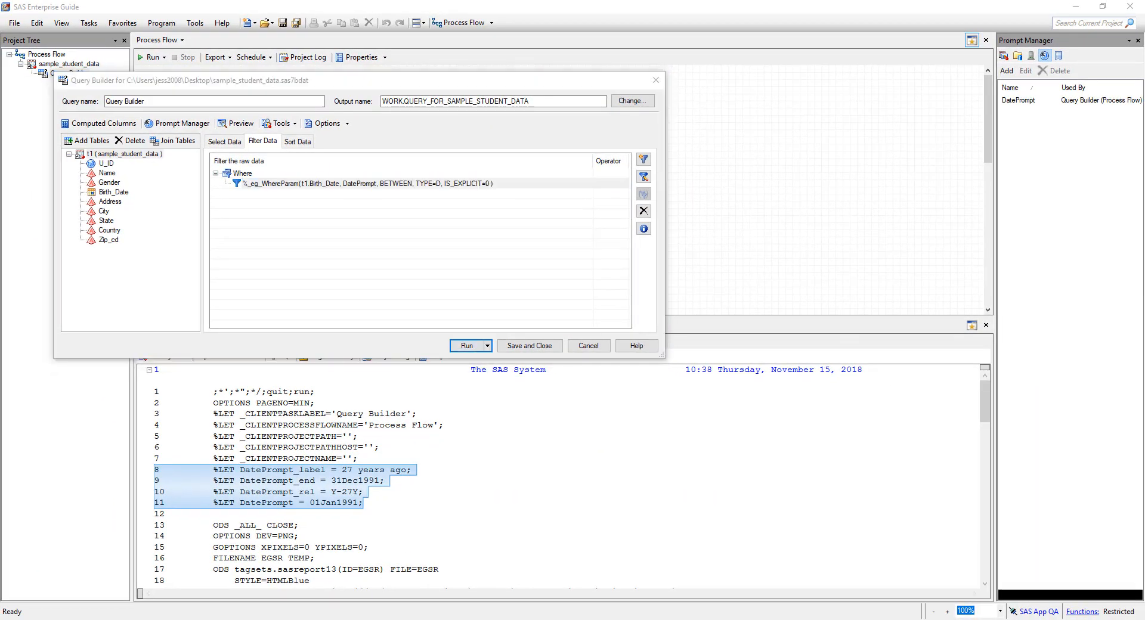
Step: Run the query with the birthdate time period set to a Custom range from 1991 to 1992, and open the output data
{"action": "left_click", "coordinate": [465, 348]}
{"action": "left_click", "coordinate": [561, 362]}
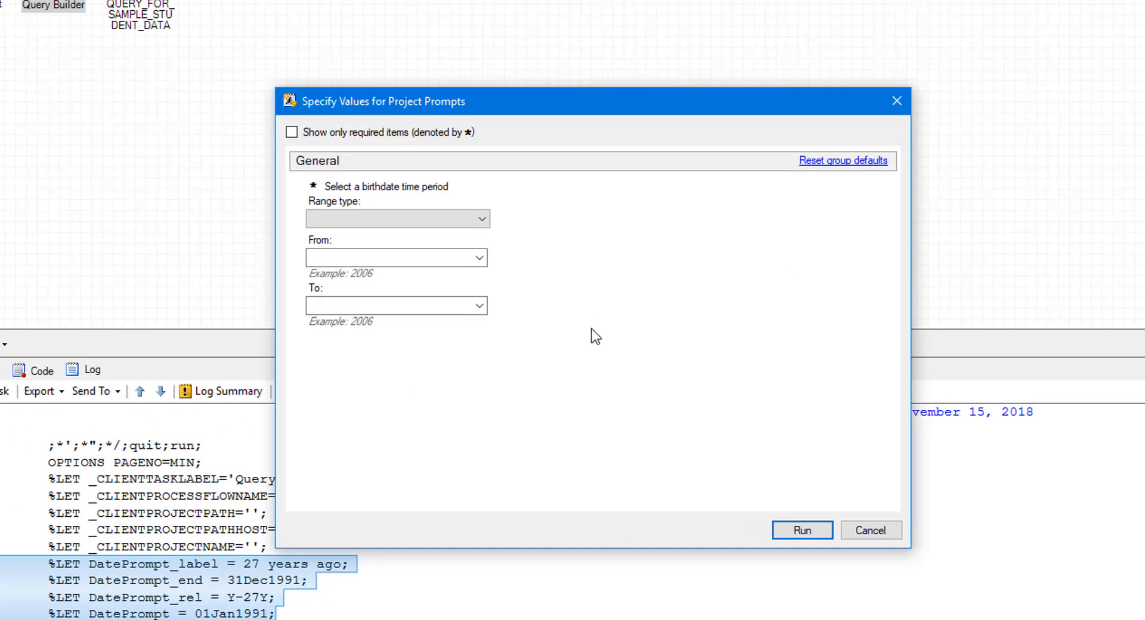
{"action": "left_click", "coordinate": [481, 222]}
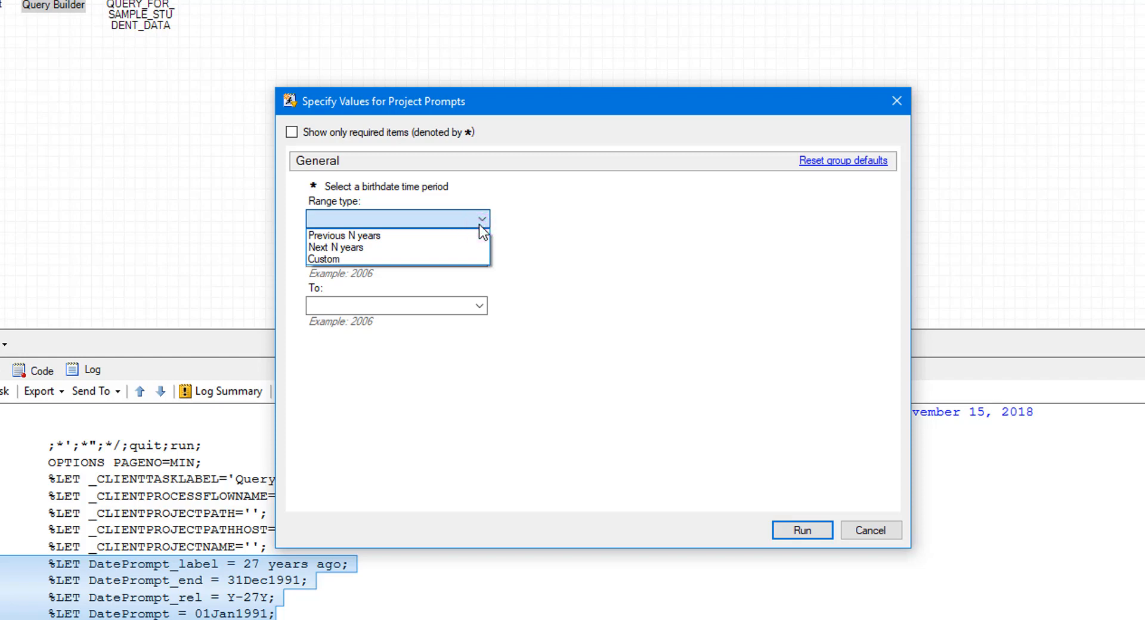
{"action": "left_click", "coordinate": [474, 259]}
{"action": "left_click", "coordinate": [474, 257]}
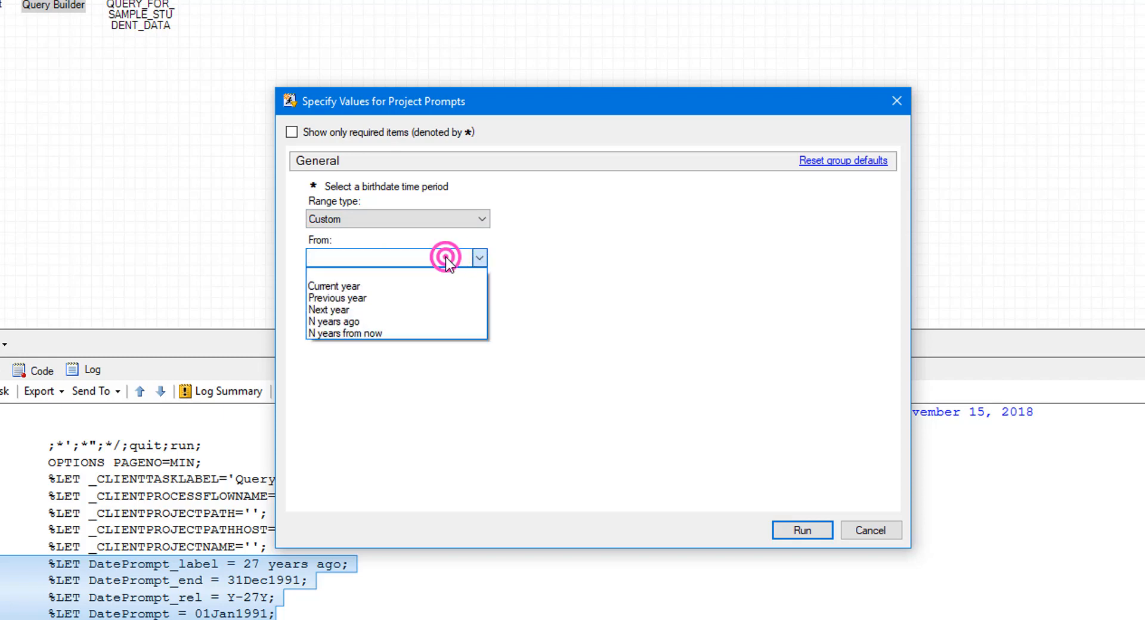
{"action": "left_click", "coordinate": [446, 257]}
{"action": "type", "text": "1991"}
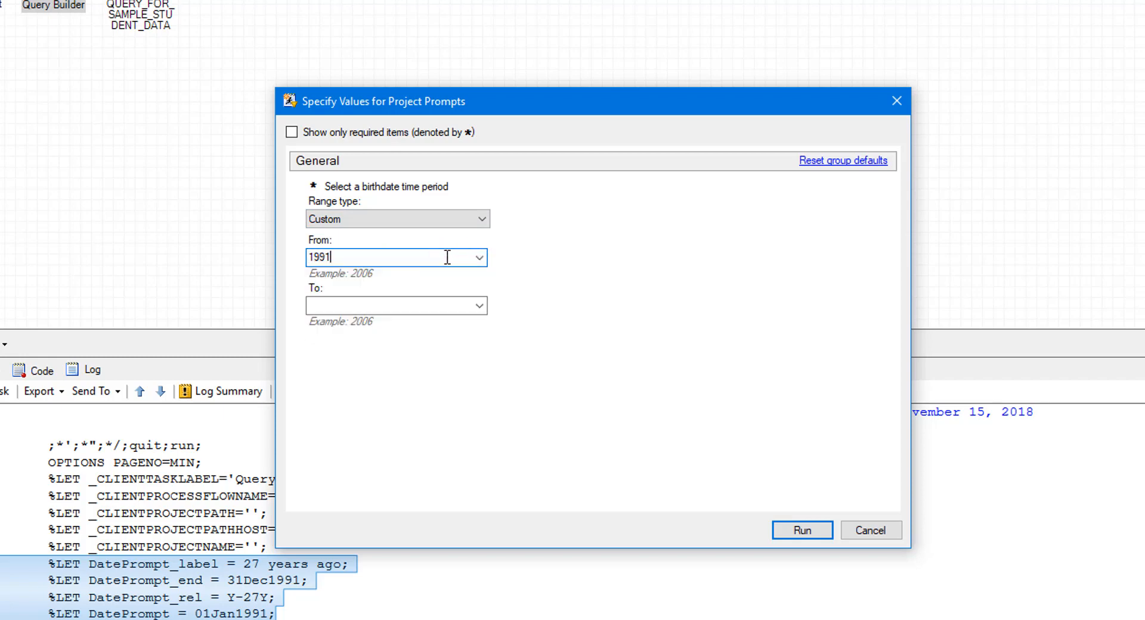
{"action": "key", "text": "Tab"}
{"action": "type", "text": "1992"}
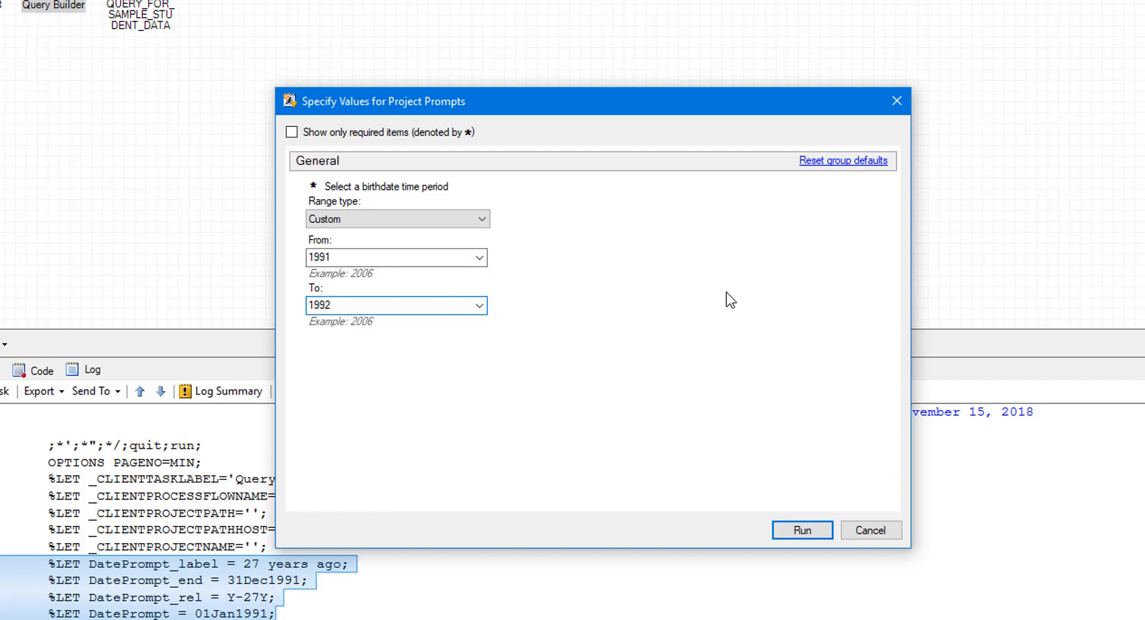
{"action": "left_click", "coordinate": [815, 524]}
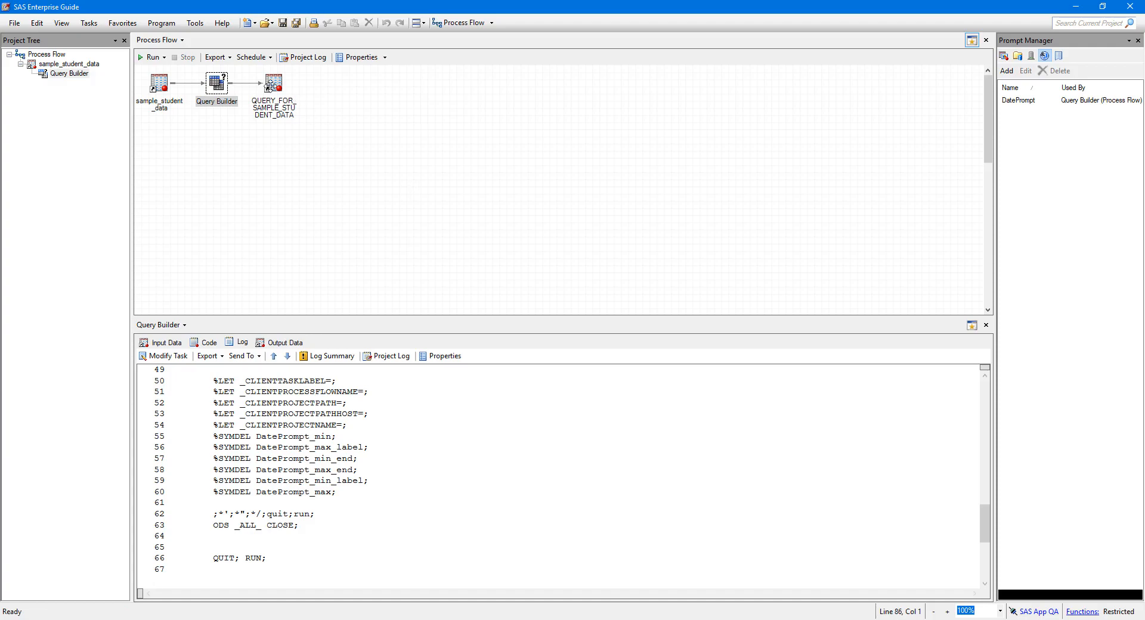
{"action": "double_click", "coordinate": [272, 85]}
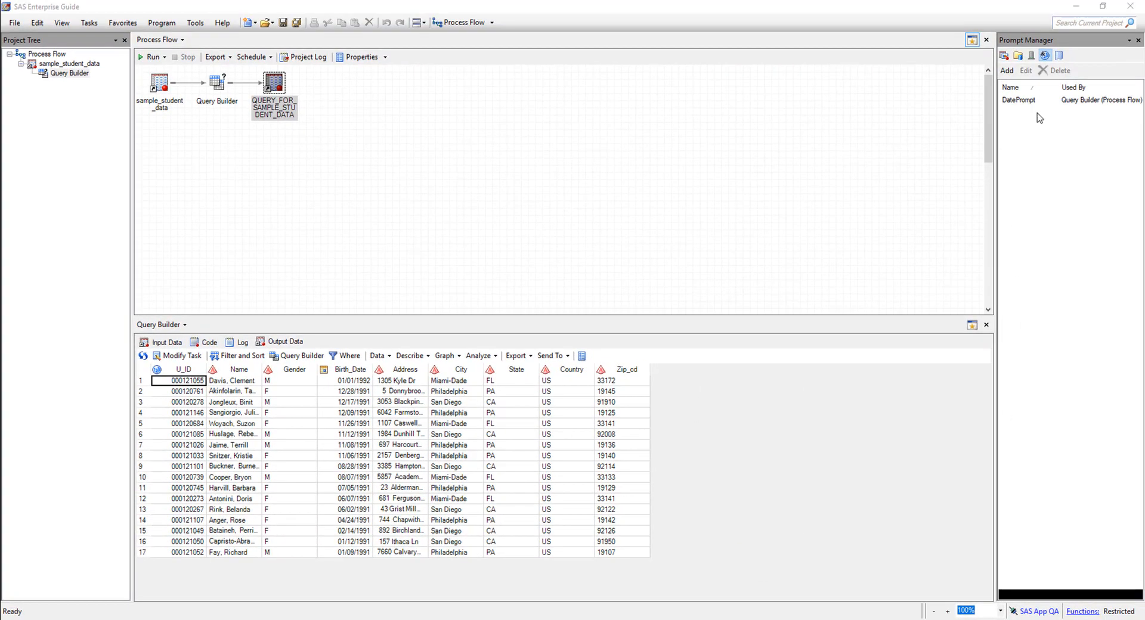
Step: Reopen DatePrompt for editing, accept changing it while in use, set its date type to Day, and save the prompt
{"action": "left_click", "coordinate": [1045, 55]}
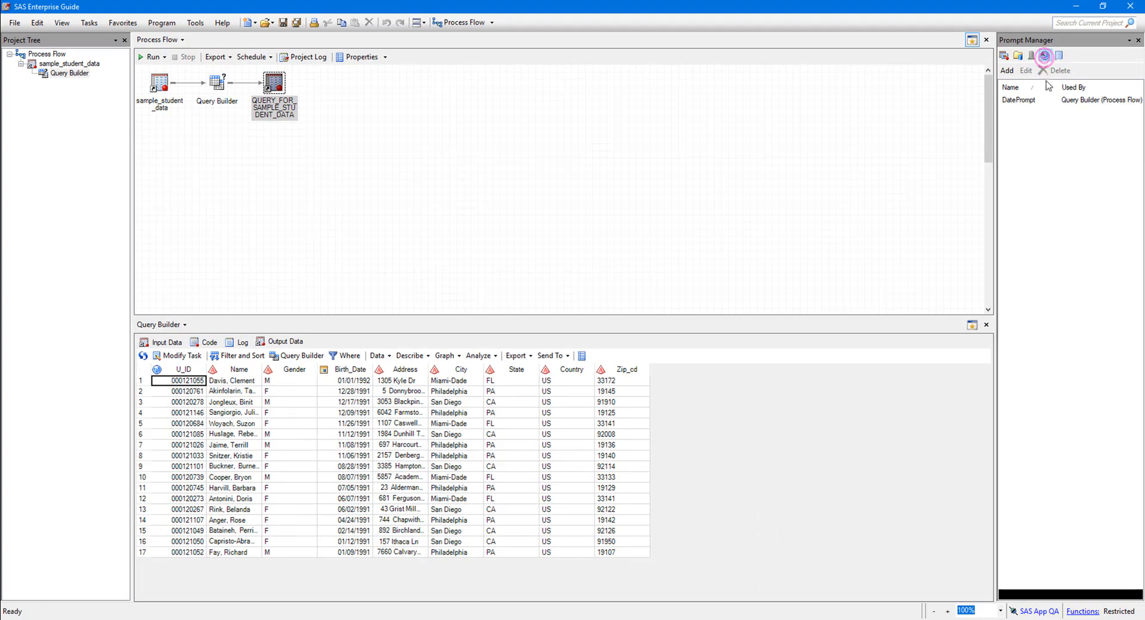
{"action": "left_click", "coordinate": [1048, 100]}
{"action": "double_click", "coordinate": [1048, 101]}
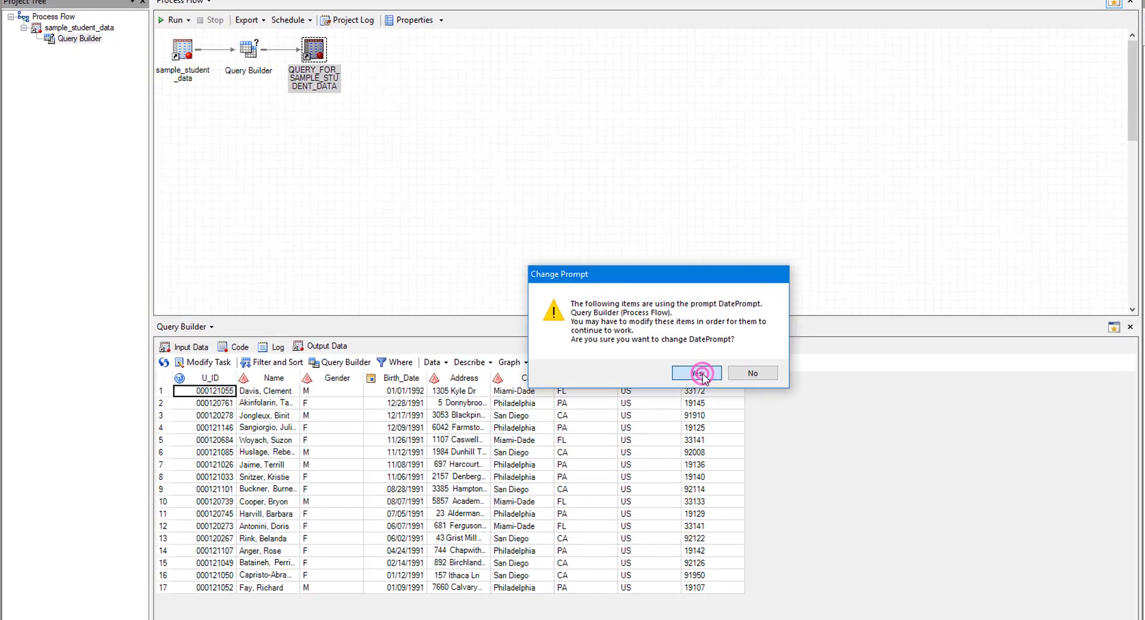
{"action": "left_click", "coordinate": [615, 367]}
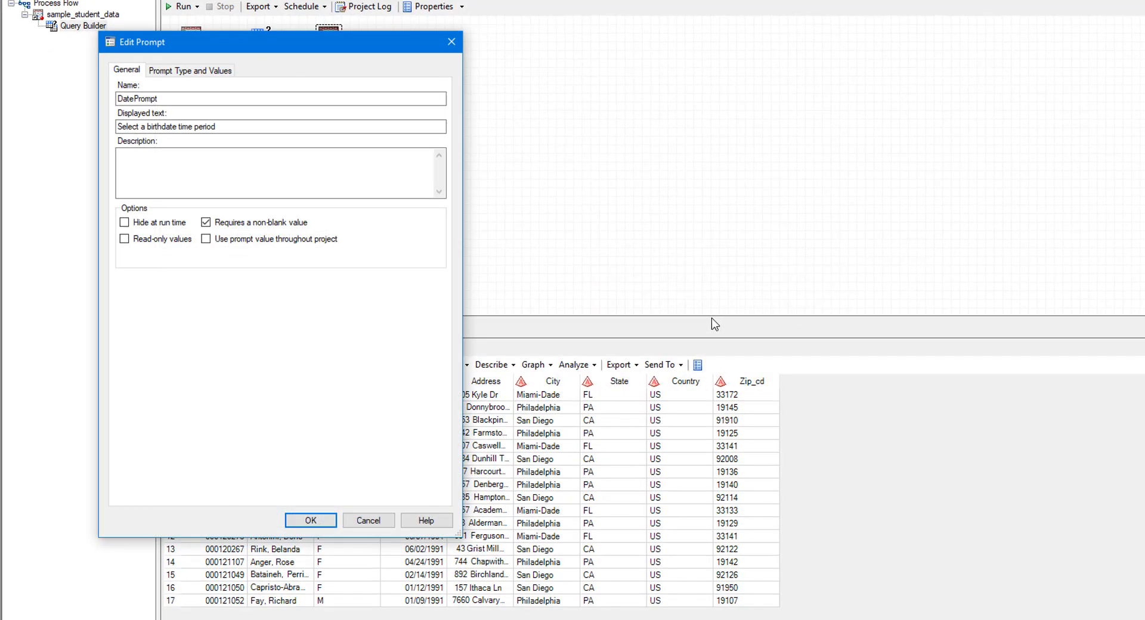
{"action": "left_click", "coordinate": [182, 80]}
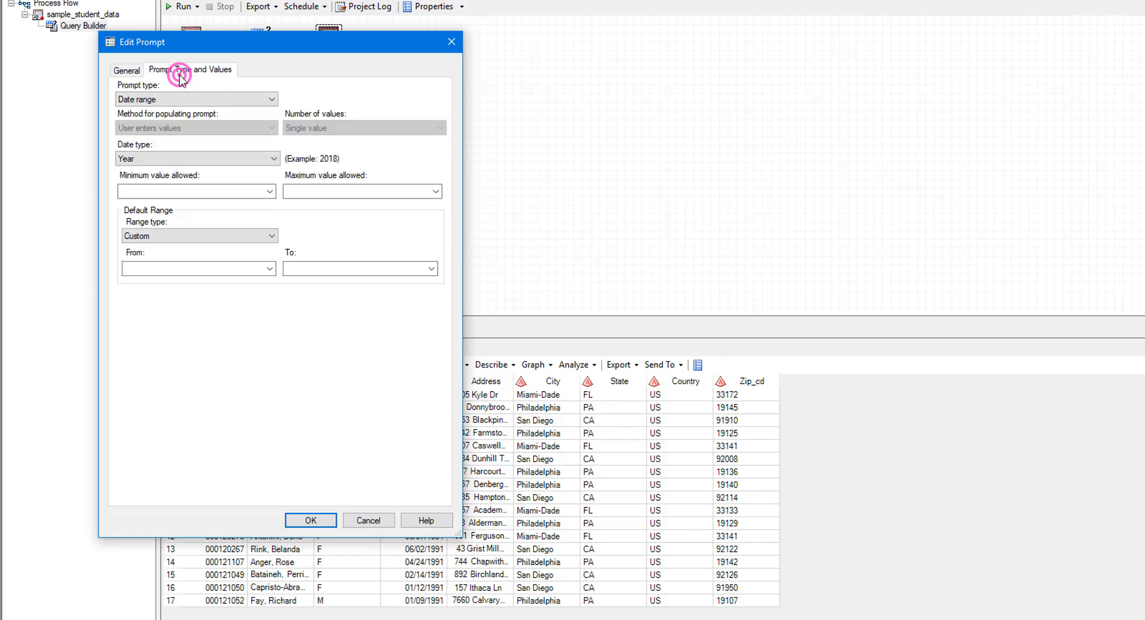
{"action": "left_click", "coordinate": [187, 158]}
{"action": "left_click", "coordinate": [189, 173]}
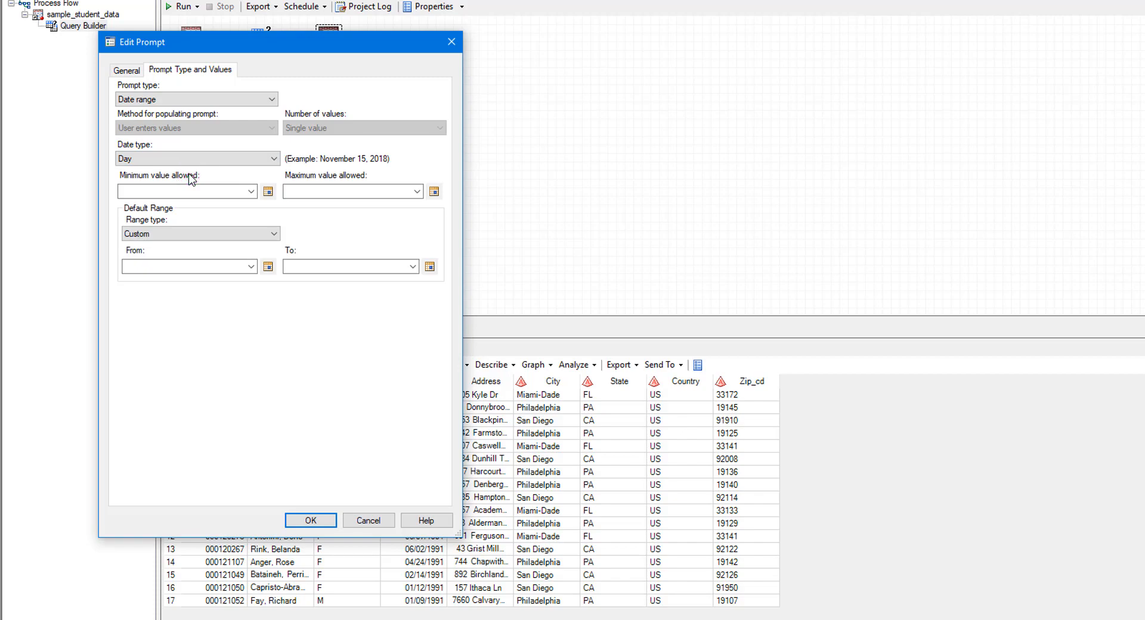
{"action": "left_click", "coordinate": [311, 522]}
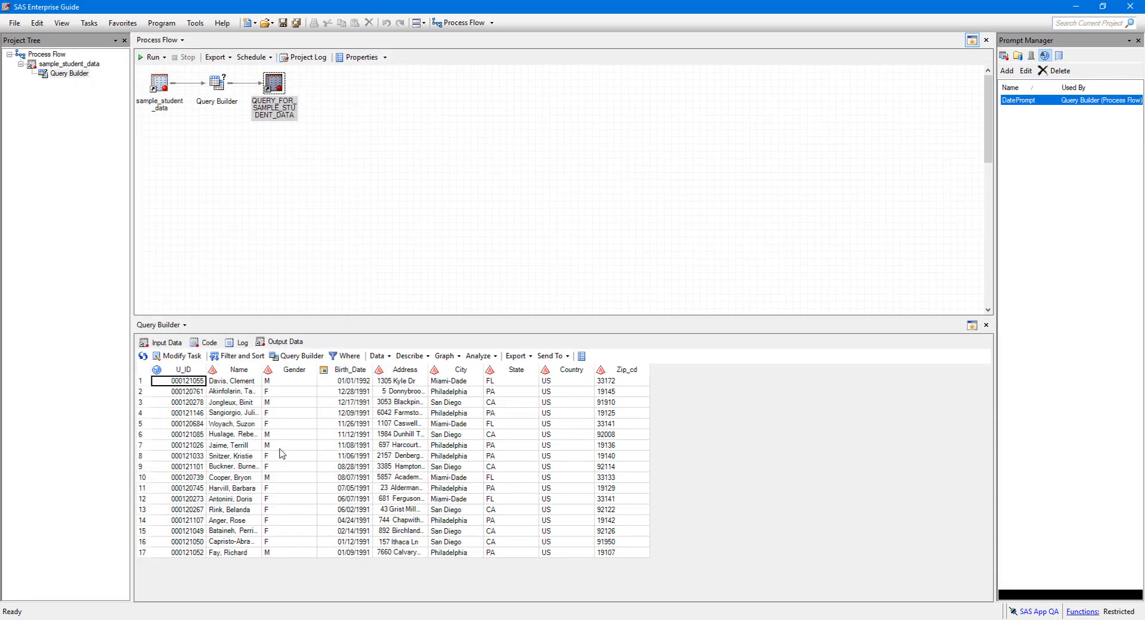
Step: Start running the query, set the birthdate period's range type to Custom, and look at the preset and calendar choices for the start date
{"action": "left_click", "coordinate": [168, 52]}
{"action": "left_click", "coordinate": [184, 97]}
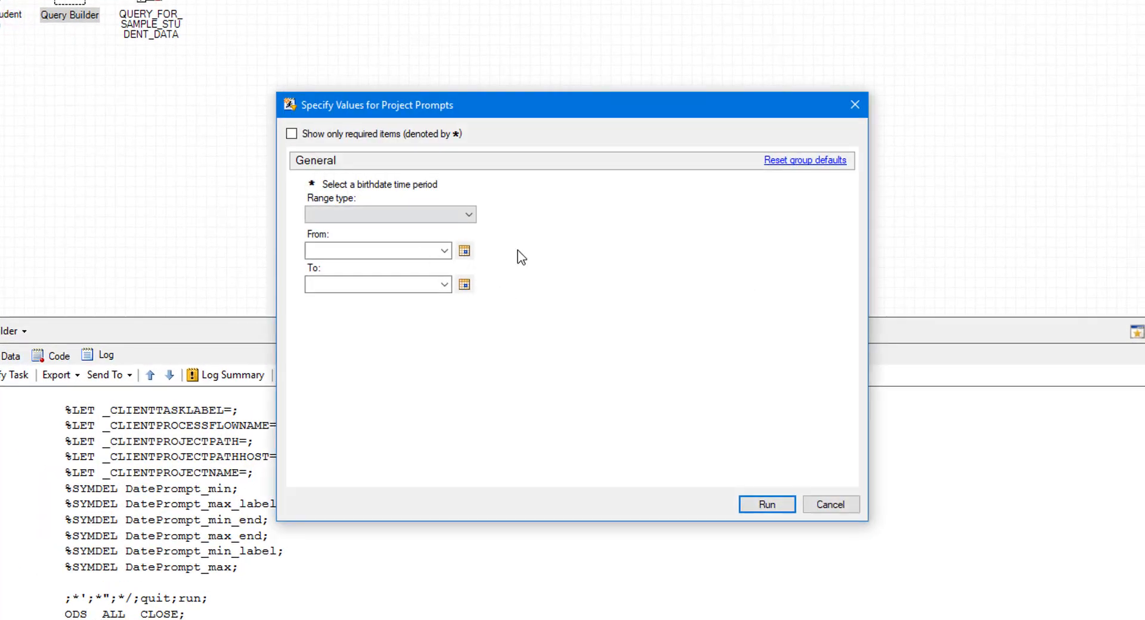
{"action": "left_click", "coordinate": [467, 216]}
{"action": "left_click", "coordinate": [443, 277]}
{"action": "left_click", "coordinate": [444, 250]}
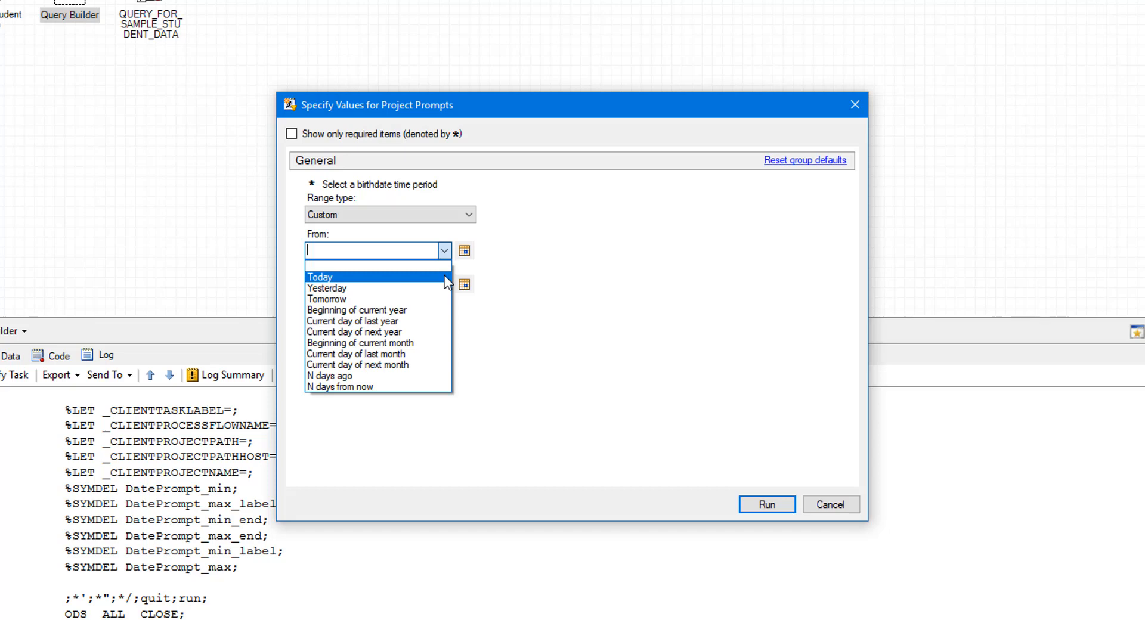
{"action": "left_click", "coordinate": [545, 269]}
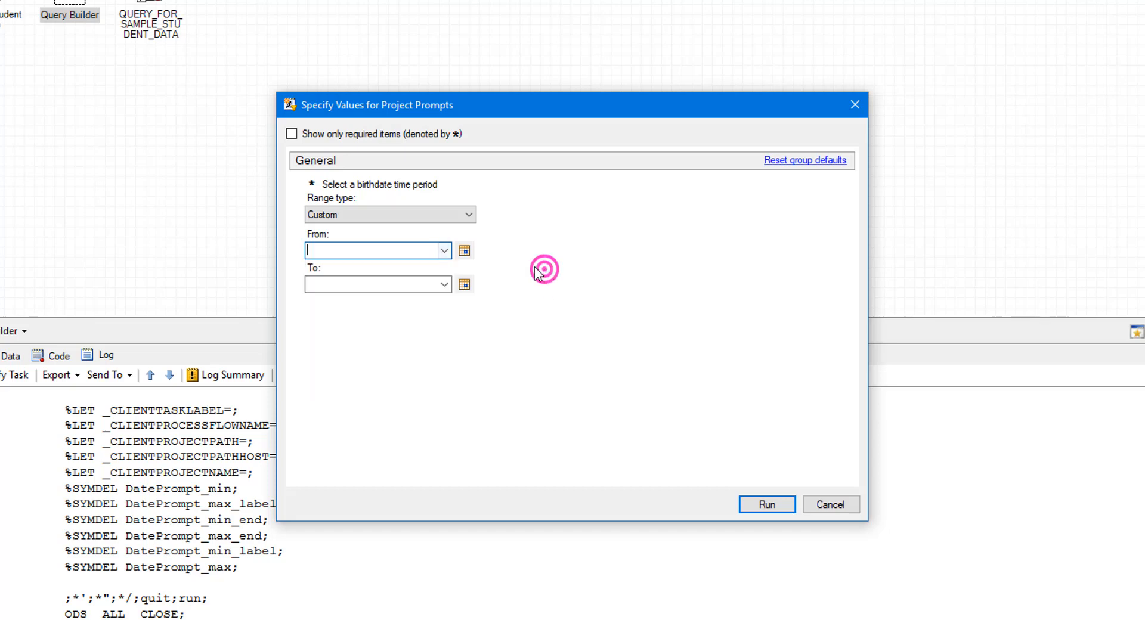
{"action": "left_click", "coordinate": [463, 251]}
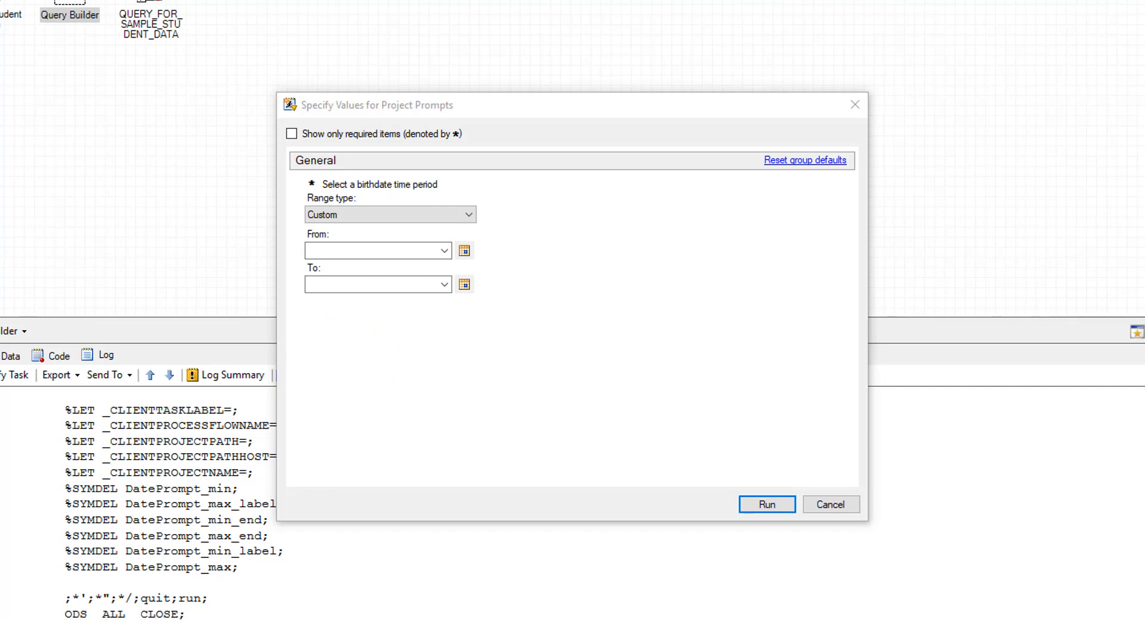
Step: Set the birthdate period from 01/01/1991 to 12/31/1991 and run the query with these values
{"action": "left_click", "coordinate": [392, 250]}
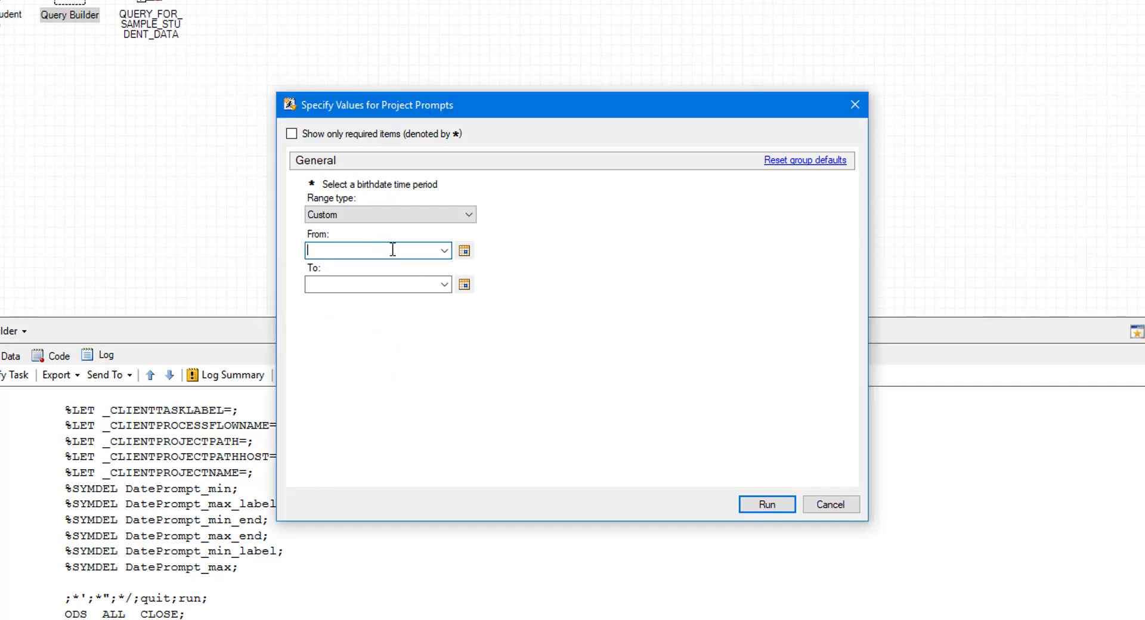
{"action": "type", "text": "01/01/1991"}
{"action": "key", "text": "Tab"}
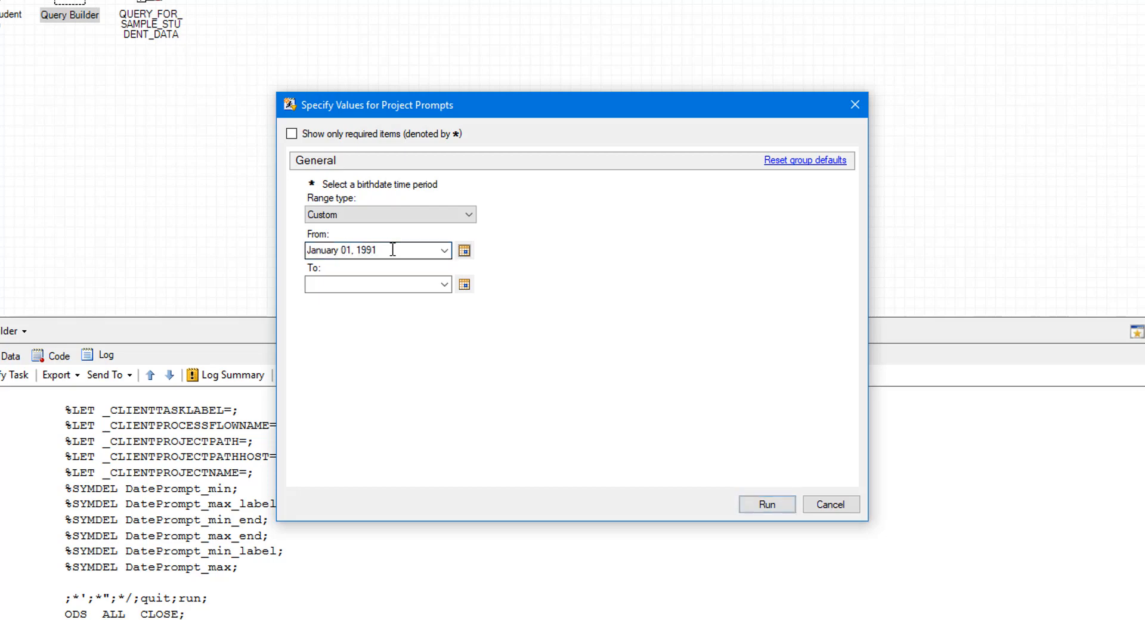
{"action": "type", "text": "12/"}
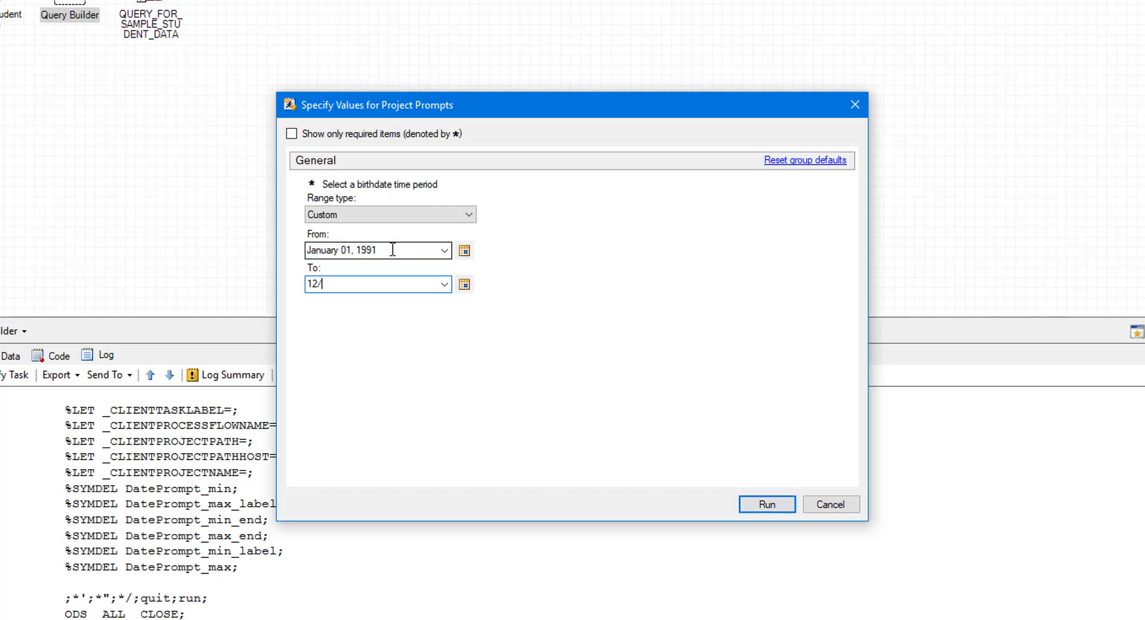
{"action": "type", "text": "31/1991"}
{"action": "left_click", "coordinate": [395, 328]}
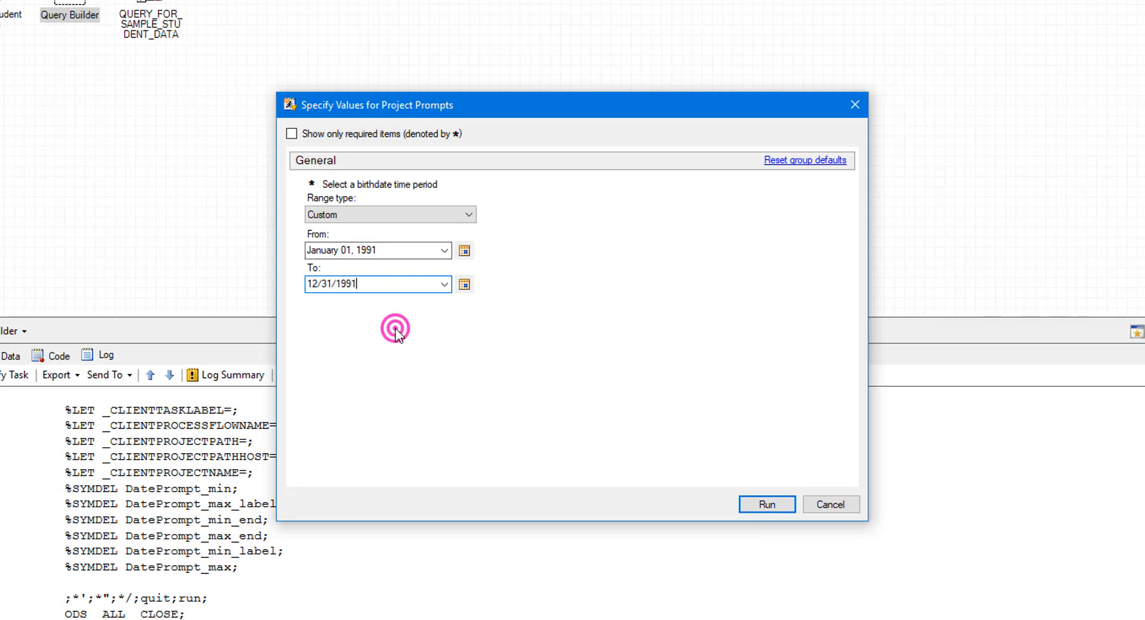
{"action": "left_click", "coordinate": [406, 250]}
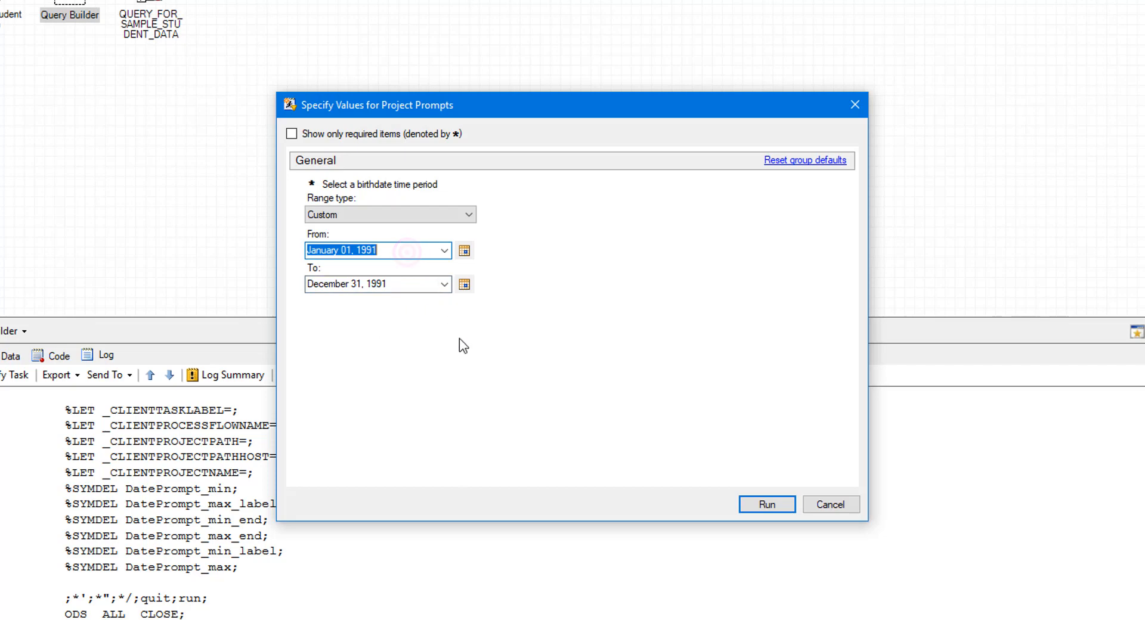
{"action": "left_click", "coordinate": [767, 506]}
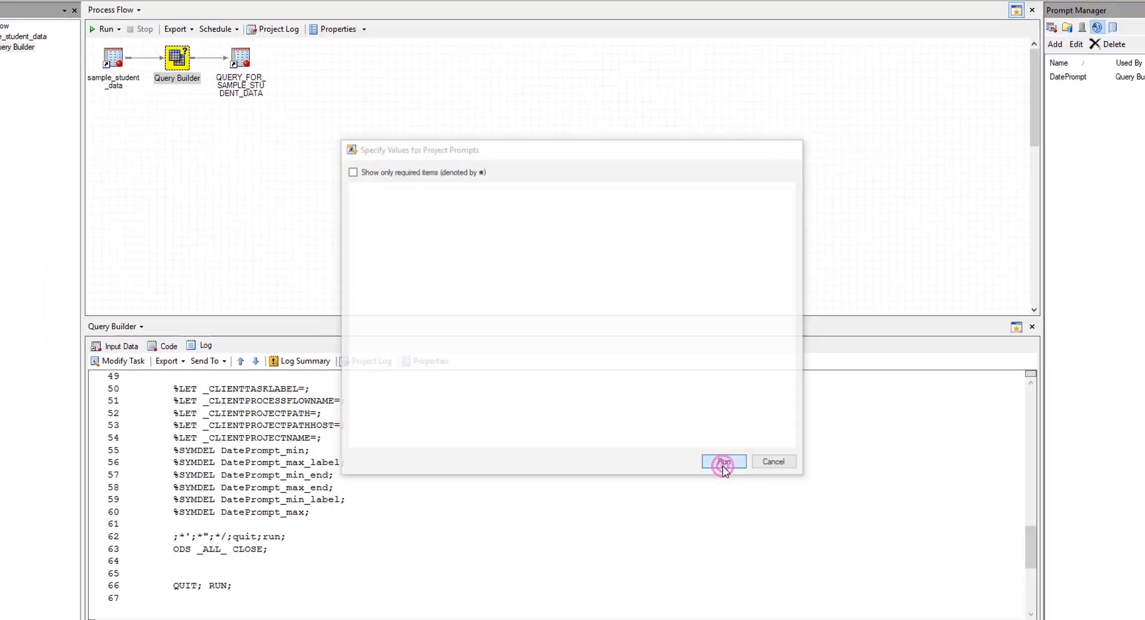